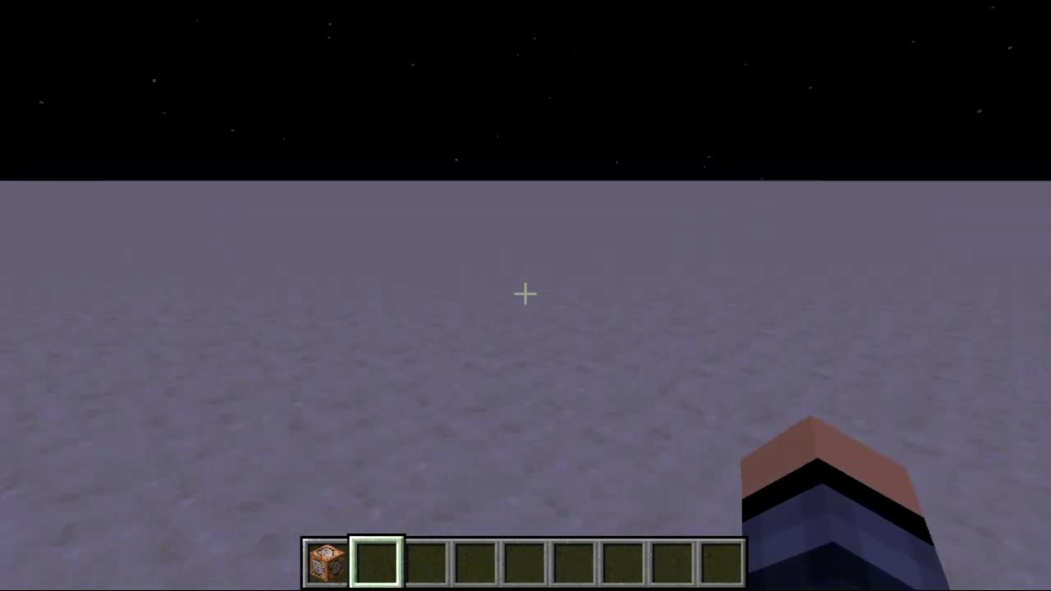
Step: Create a new team named morphed with the team add command
{"action": "key", "text": "t"}
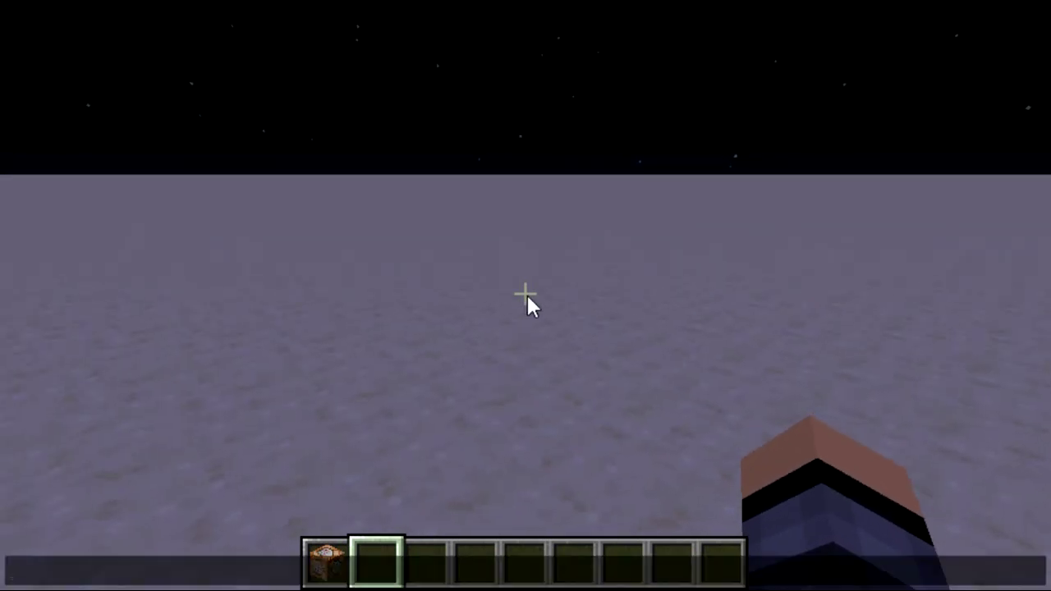
{"action": "type", "text": "/team "}
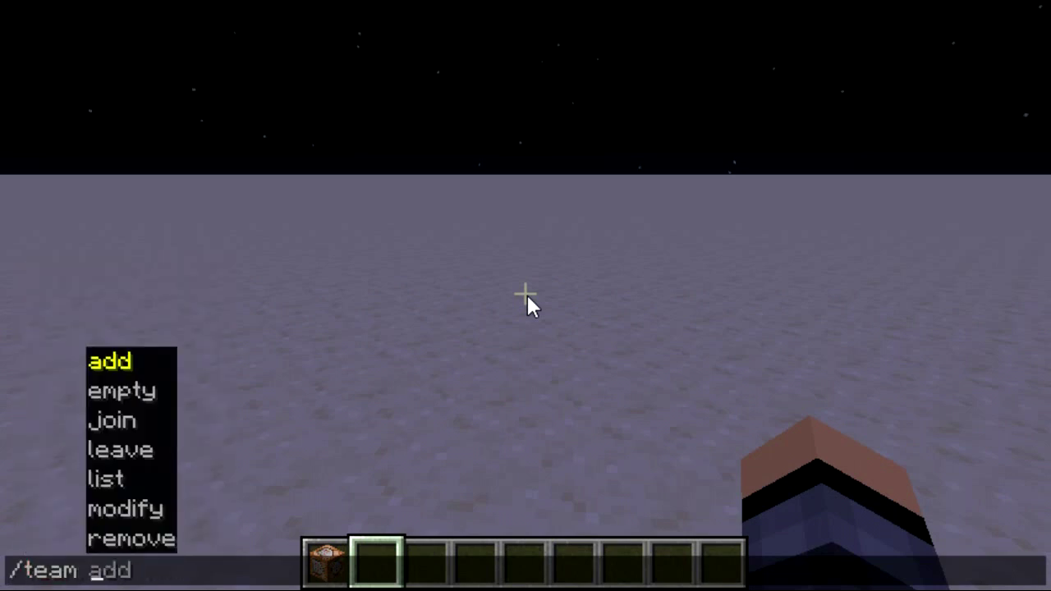
{"action": "type", "text": "addmor"}
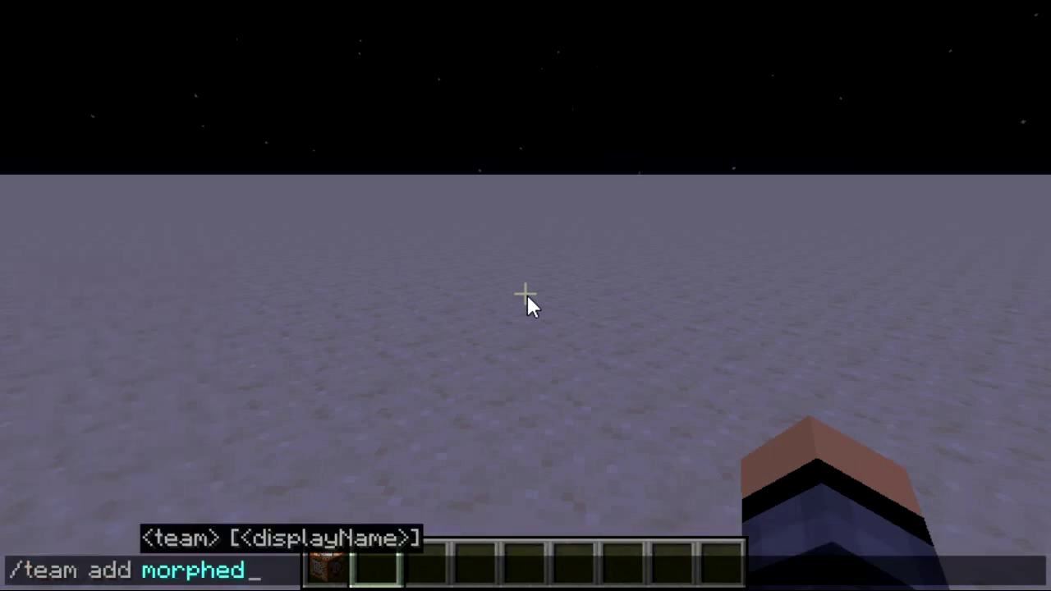
{"action": "type", "text": "phed"}
{"action": "key", "text": "Return"}
Step: Join the player to the morphed team with the team join command
{"action": "type", "text": "t"}
{"action": "type", "text": "/team "}
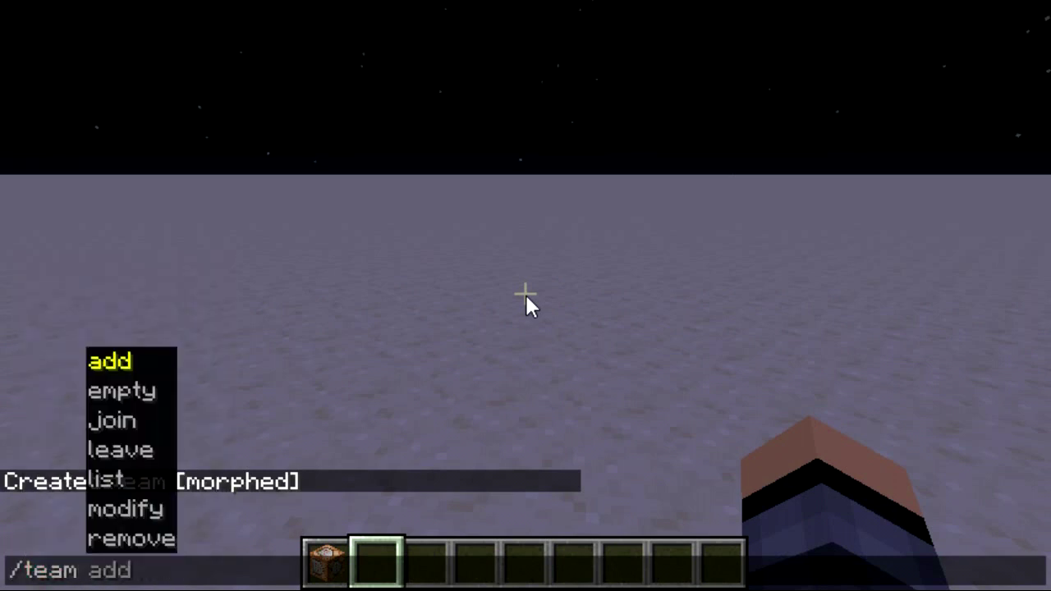
{"action": "type", "text": "join morphed"}
{"action": "key", "text": "BackSpace"}
{"action": "key", "text": "Return"}
Step: Set the morphed team's collisionRule to never with the team modify command
{"action": "key", "text": "t"}
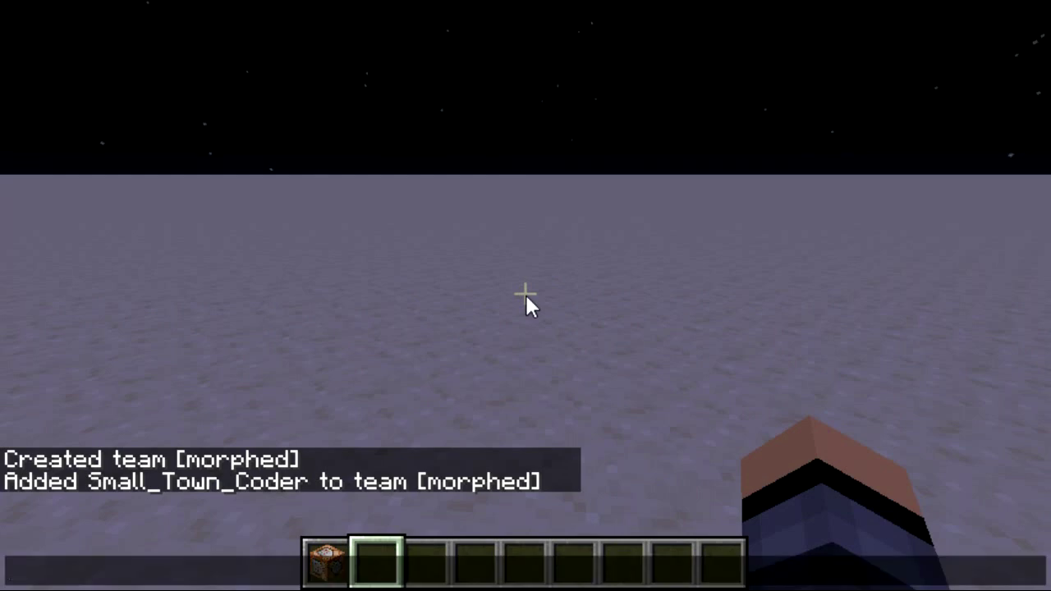
{"action": "type", "text": "/team modify"}
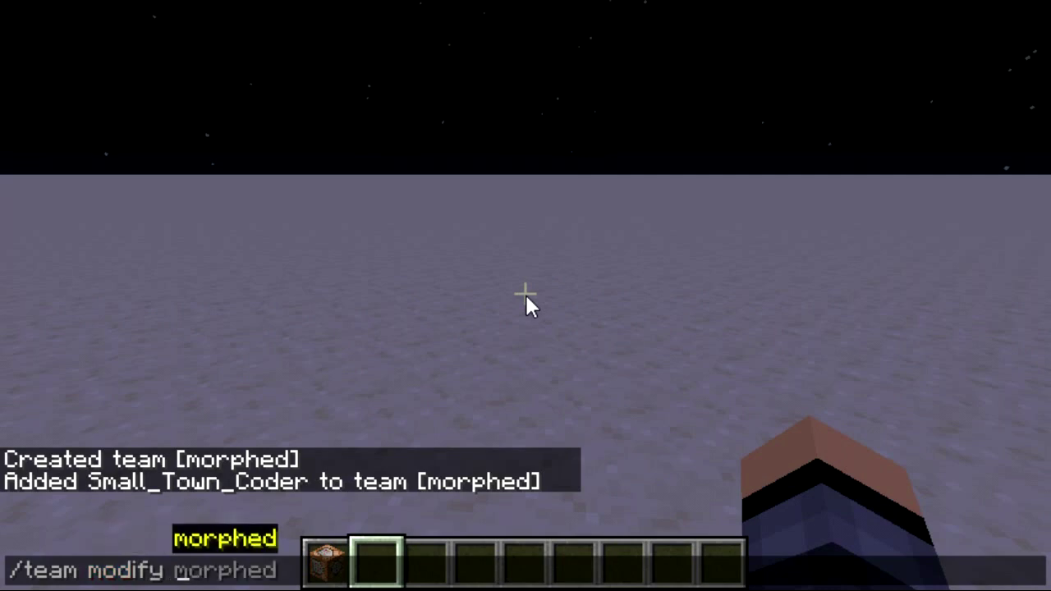
{"action": "key", "text": "Tab"}
{"action": "type", "text": "c"}
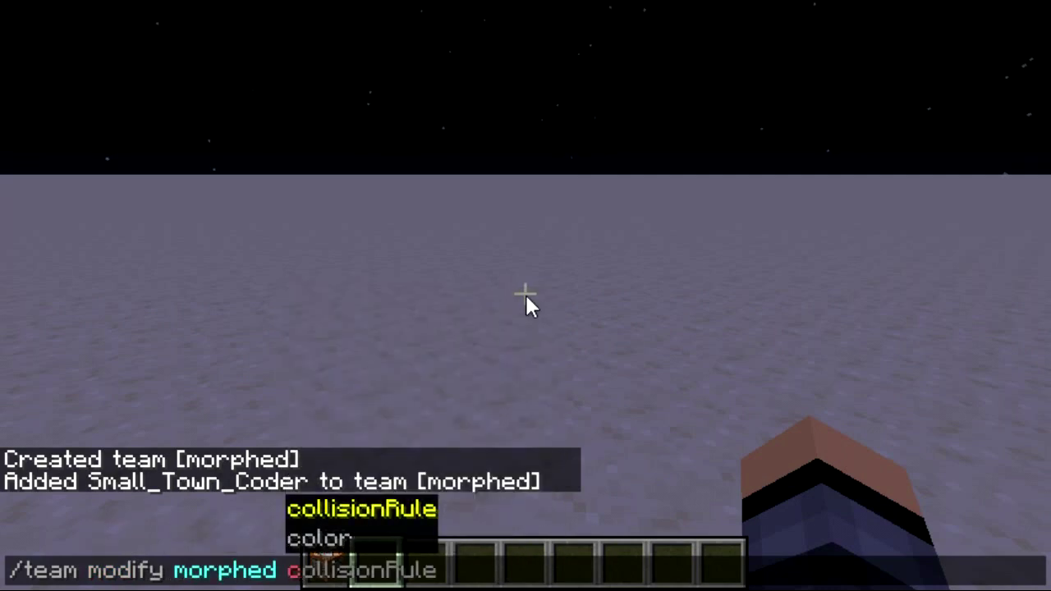
{"action": "key", "text": "Tab"}
{"action": "type", "text": "n"}
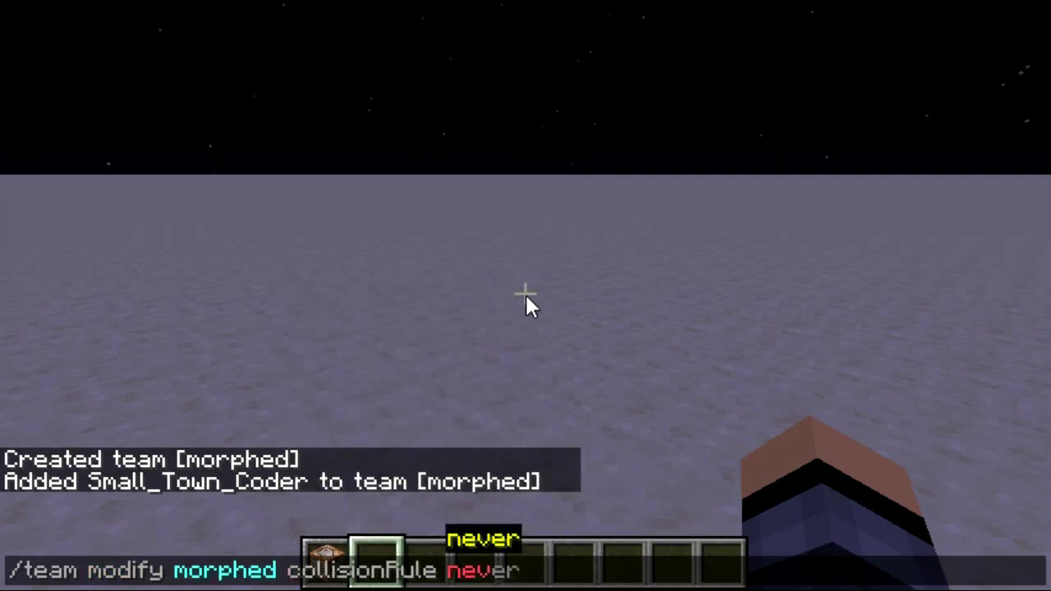
{"action": "key", "text": "Tab"}
{"action": "key", "text": "Return"}
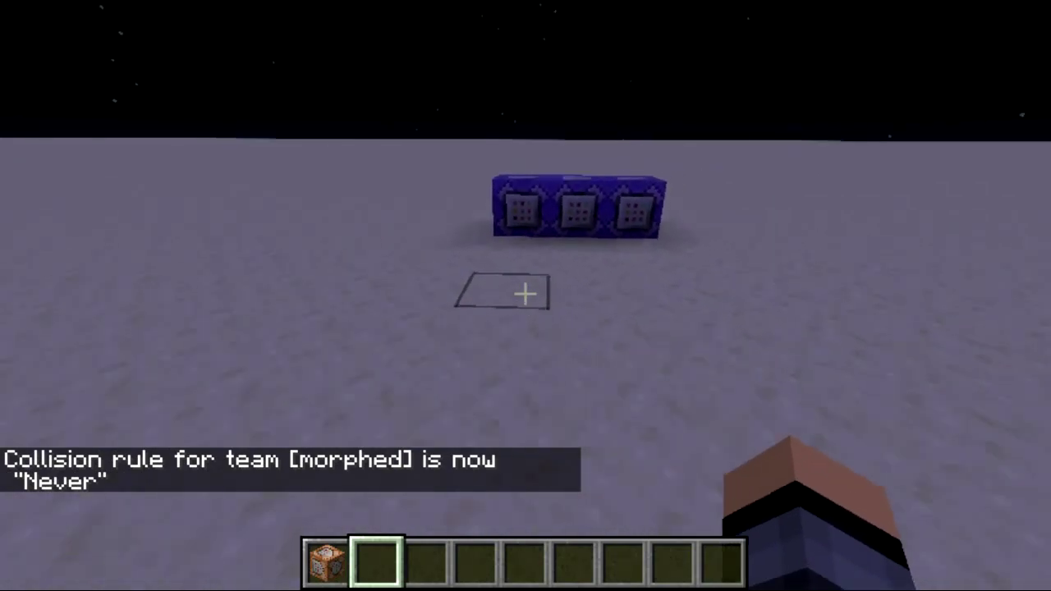
Step: Examine the row of three existing command blocks and the open ground around it
{"action": "key", "text": "w"}
{"action": "key", "text": "space"}
{"action": "key", "text": "w"}
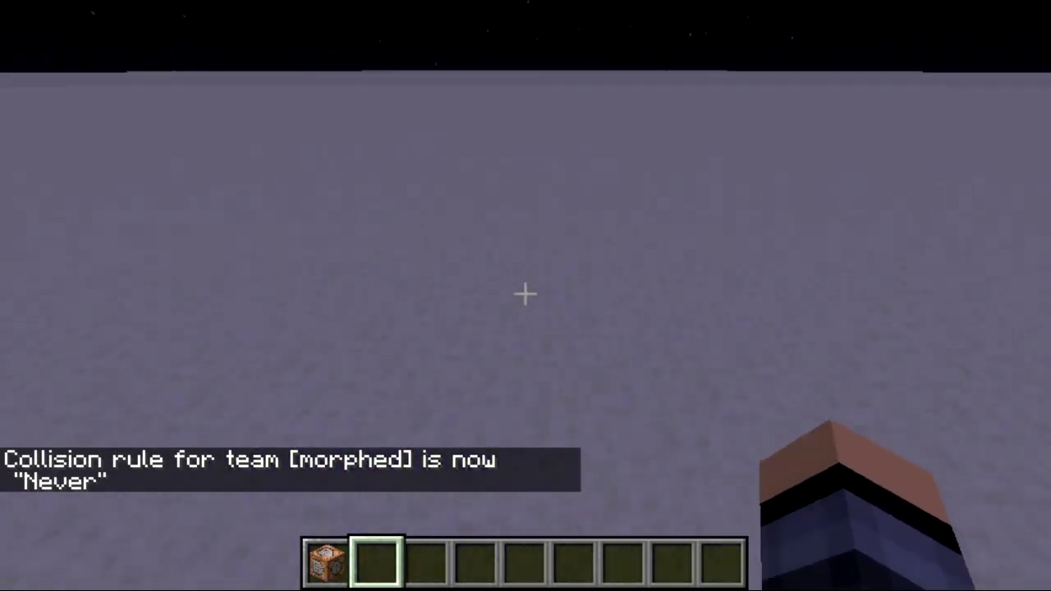
{"action": "key", "text": "s"}
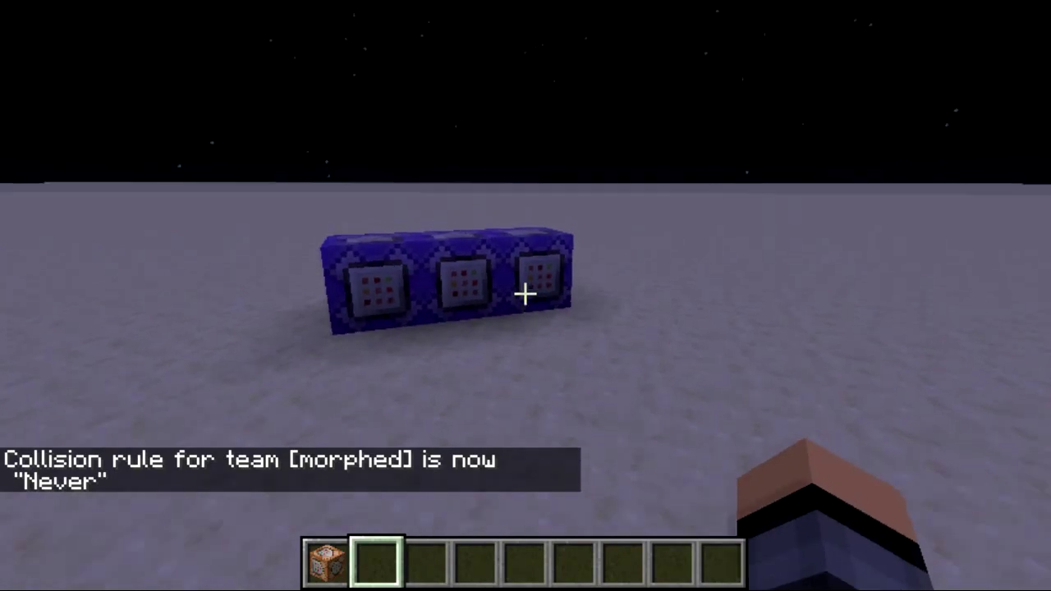
{"action": "key", "text": "w"}
{"action": "key", "text": "space"}
{"action": "key", "text": "d"}
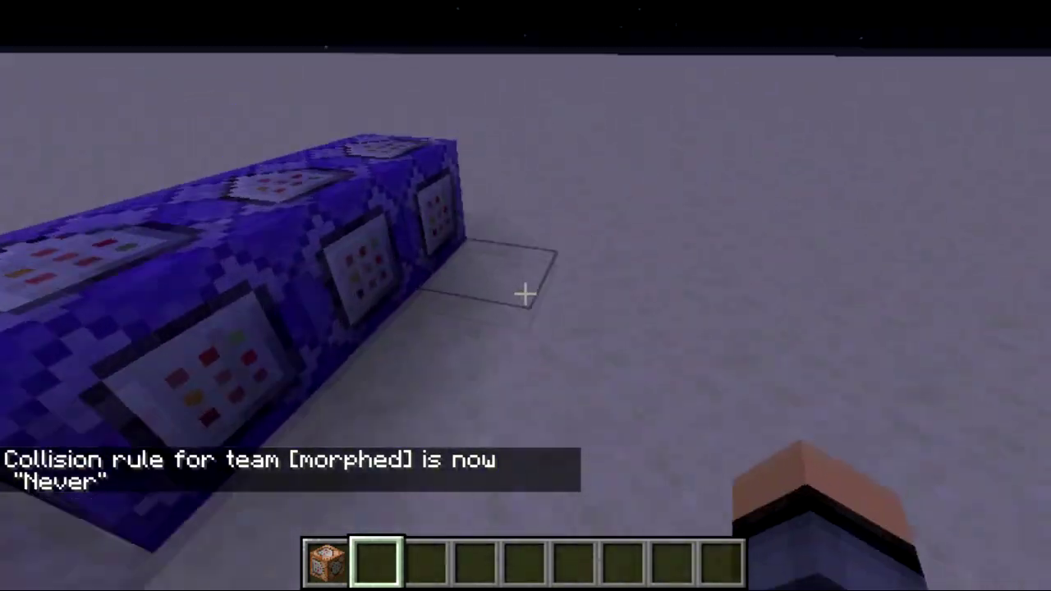
{"action": "key", "text": "s"}
{"action": "key", "text": "s"}
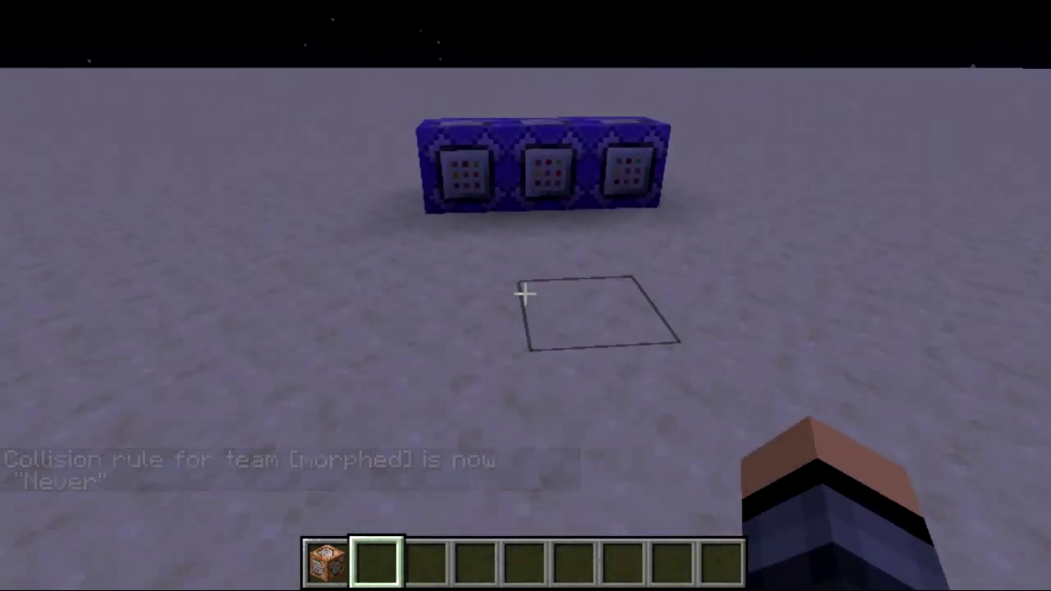
{"action": "key", "text": "w"}
{"action": "key", "text": "s"}
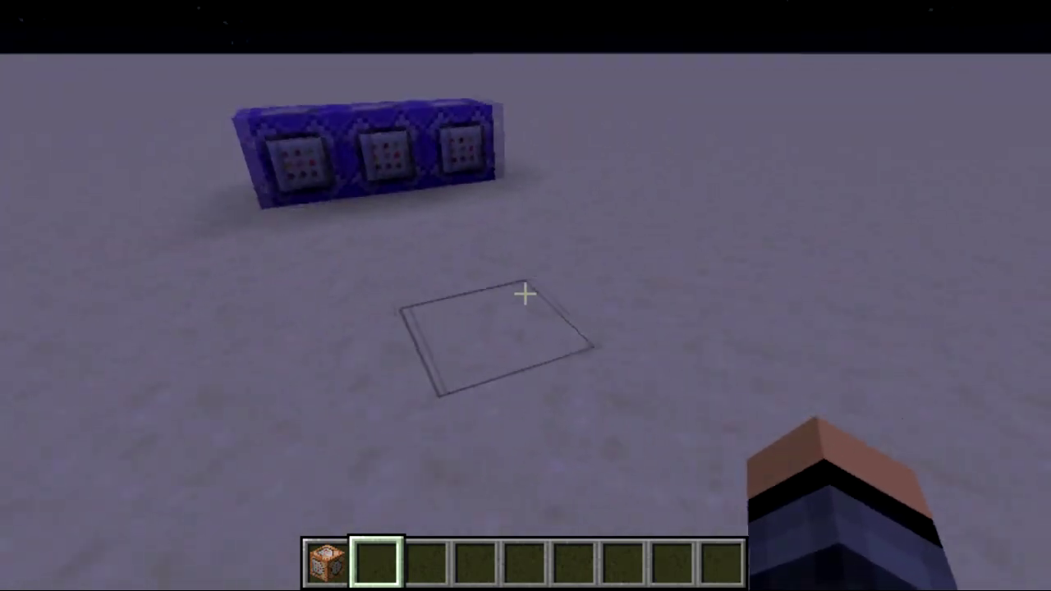
{"action": "key", "text": "w"}
{"action": "mouse_move", "coordinate": [525, 293]}
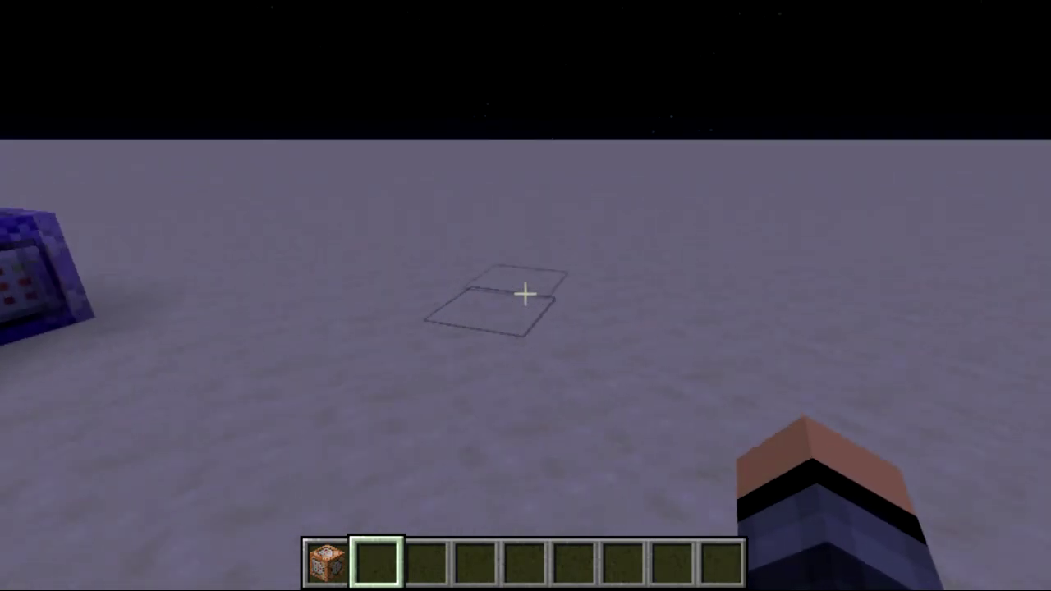
{"action": "key", "text": "s"}
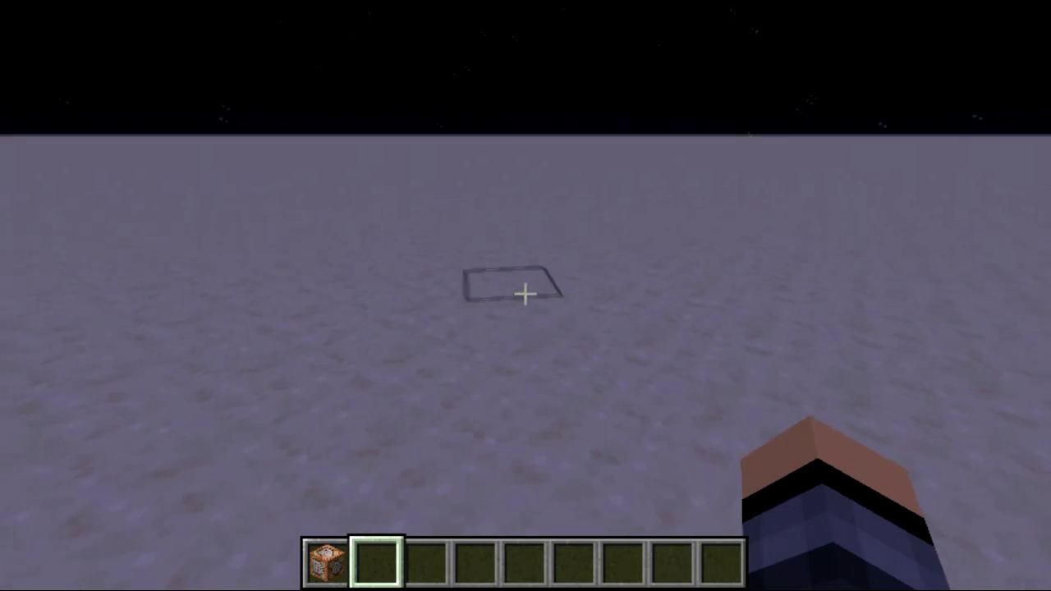
Step: Find the Pig Spawn Egg in the creative inventory, put it in the second hotbar slot and spawn a pig on the ground
{"action": "type", "text": "e"}
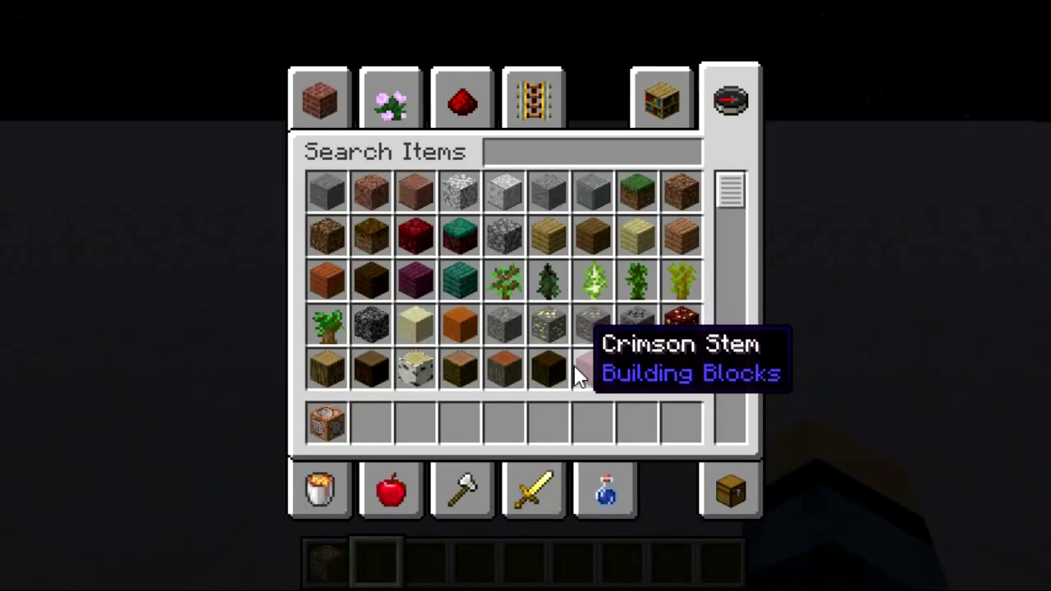
{"action": "type", "text": "[pi"}
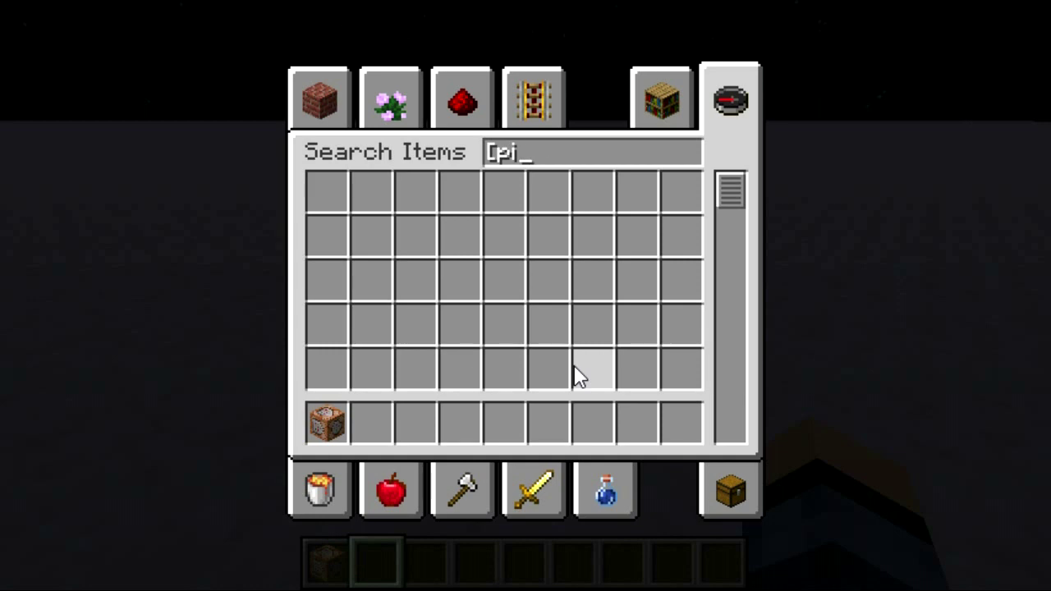
{"action": "key", "text": "BackSpace"}
{"action": "key", "text": "BackSpace"}
{"action": "key", "text": "BackSpace"}
{"action": "type", "text": "pig"}
{"action": "left_click", "coordinate": [327, 191]}
{"action": "left_click", "coordinate": [371, 423]}
{"action": "key", "text": "e"}
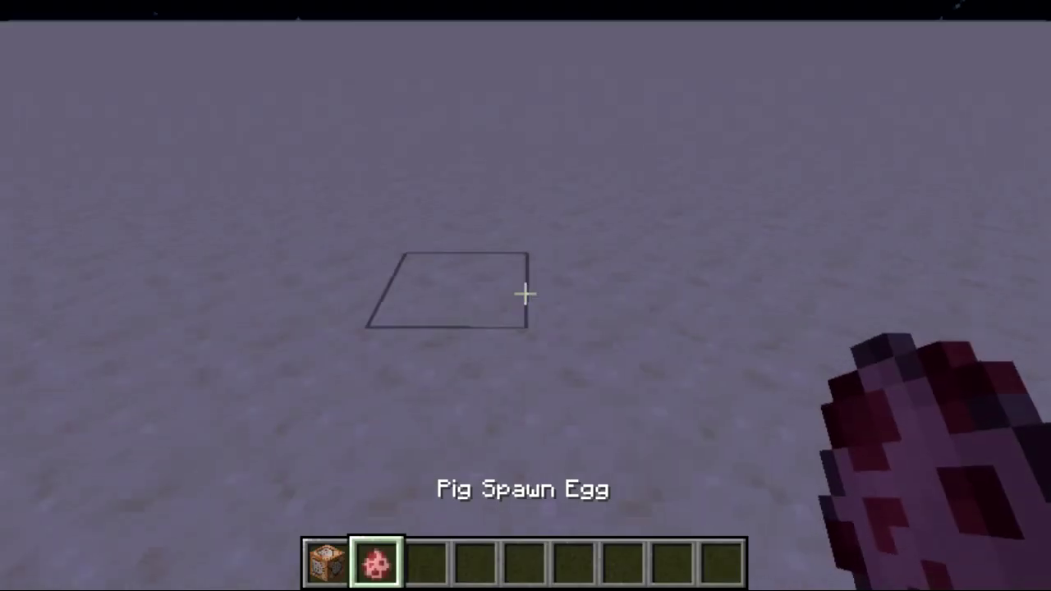
{"action": "right_click", "coordinate": [526, 294]}
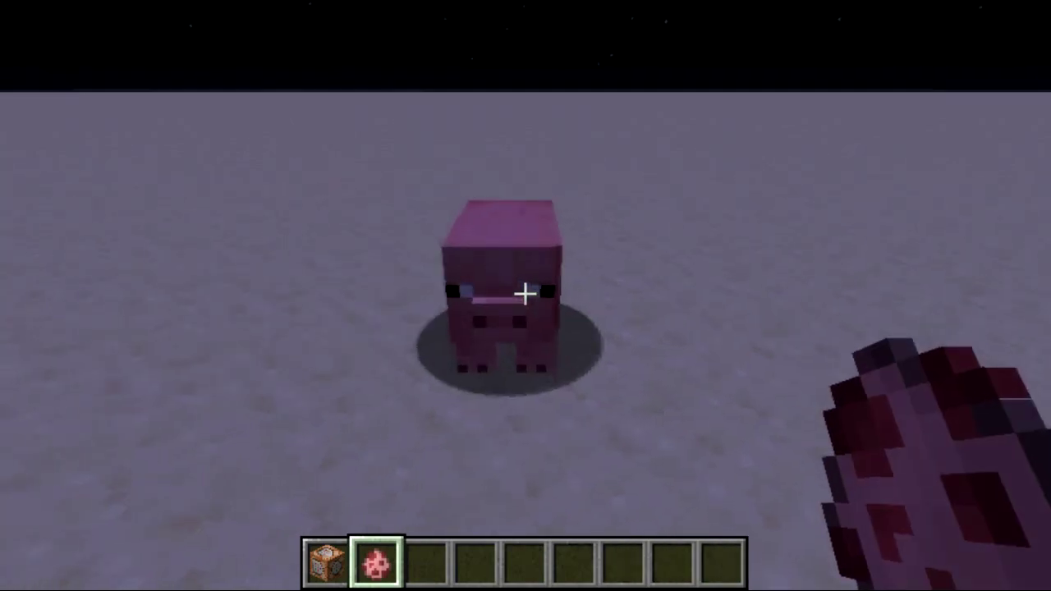
{"action": "scroll", "coordinate": [526, 294], "scroll_direction": "down", "scroll_amount": 1}
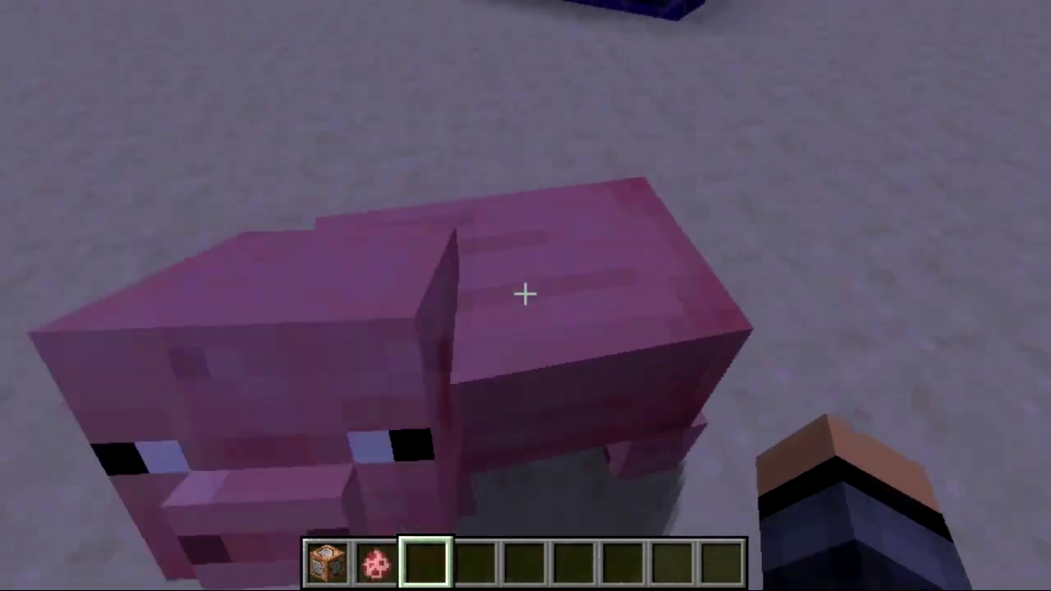
{"action": "type", "text": "t/tag"}
{"action": "key", "text": "Tab"}
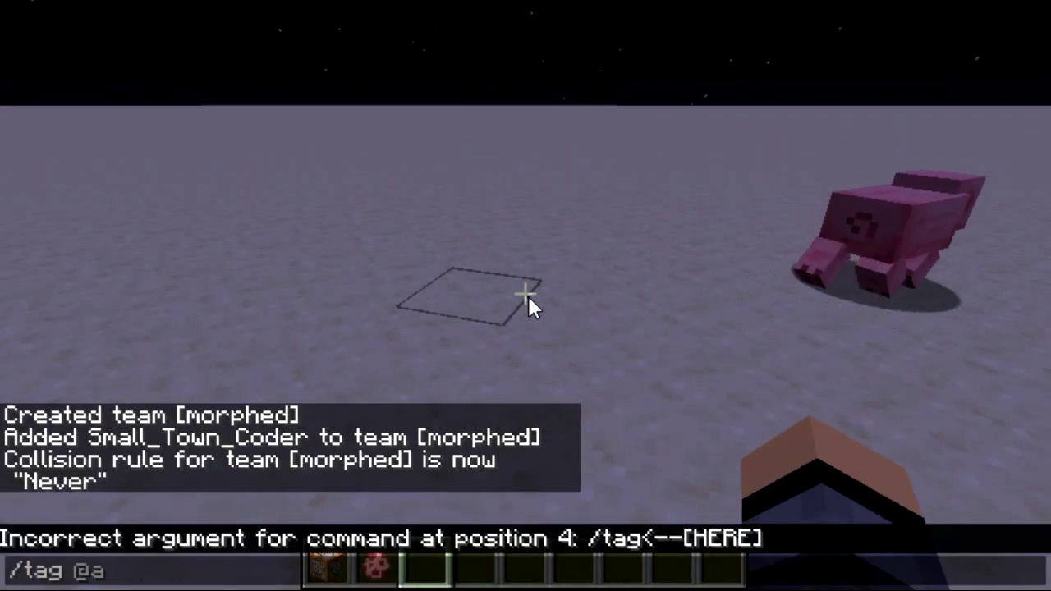
{"action": "key", "text": "Escape"}
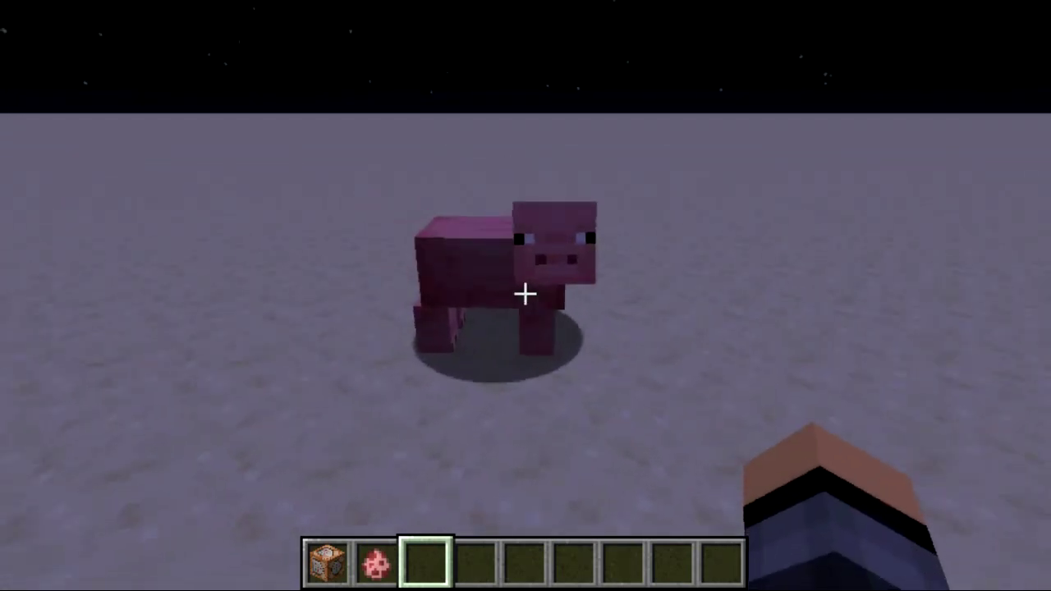
Step: Aim at the pig and add the tag smallsmorph to it with the tag command, targeting the pig's UUID
{"action": "type", "text": "t/tag"}
{"action": "key", "text": "Tab"}
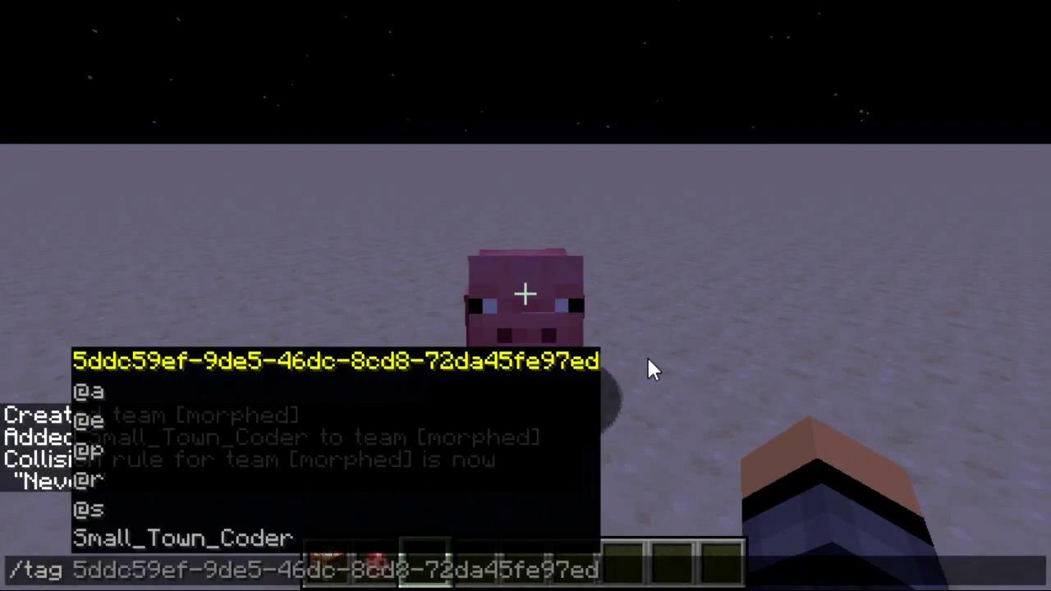
{"action": "type", "text": "add morph"}
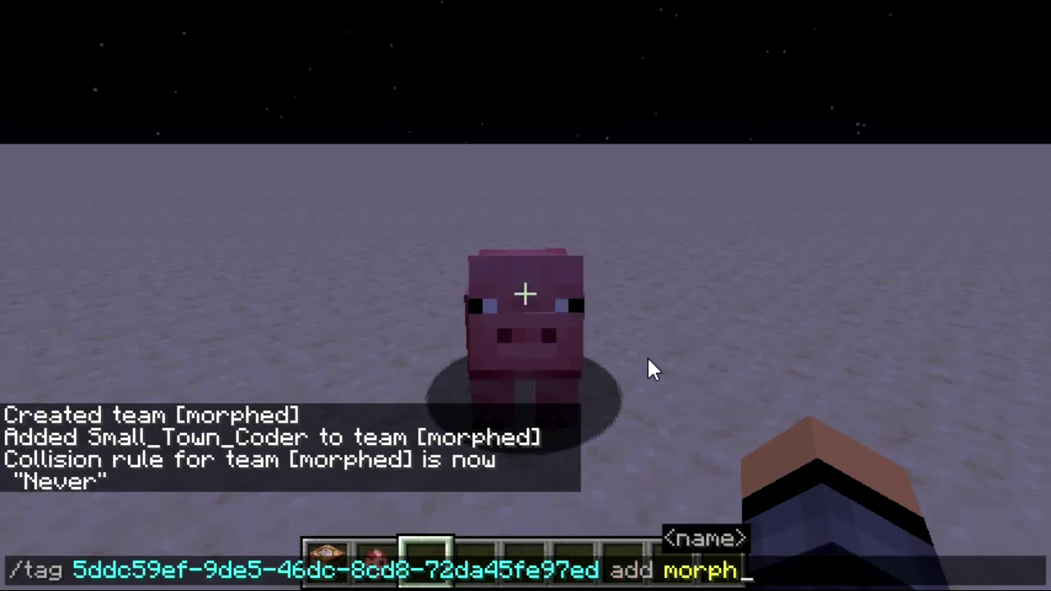
{"action": "key", "text": "BackSpace"}
{"action": "key", "text": "BackSpace"}
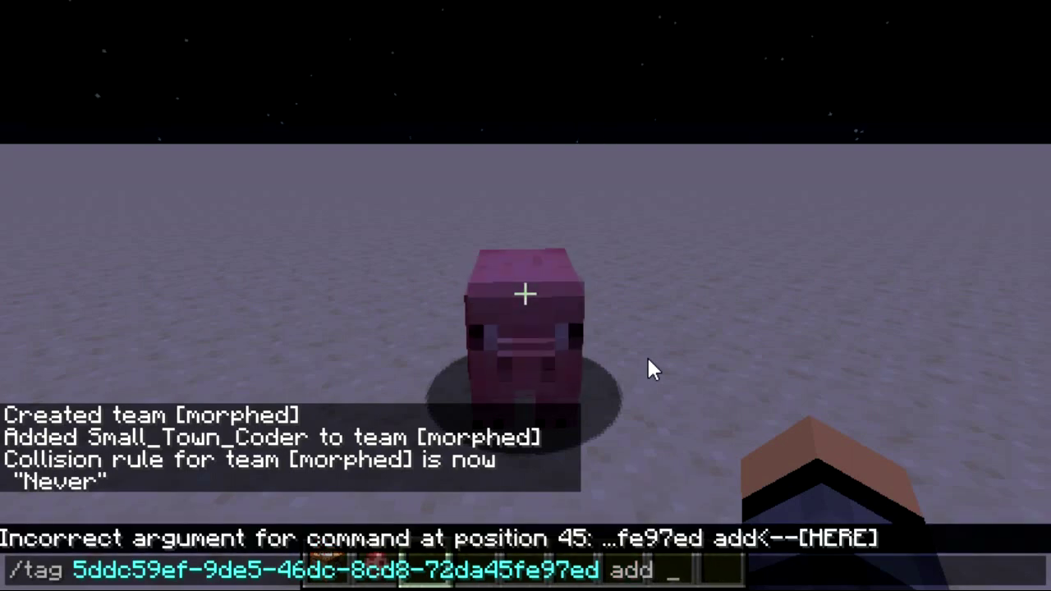
{"action": "type", "text": "smallsmorph"}
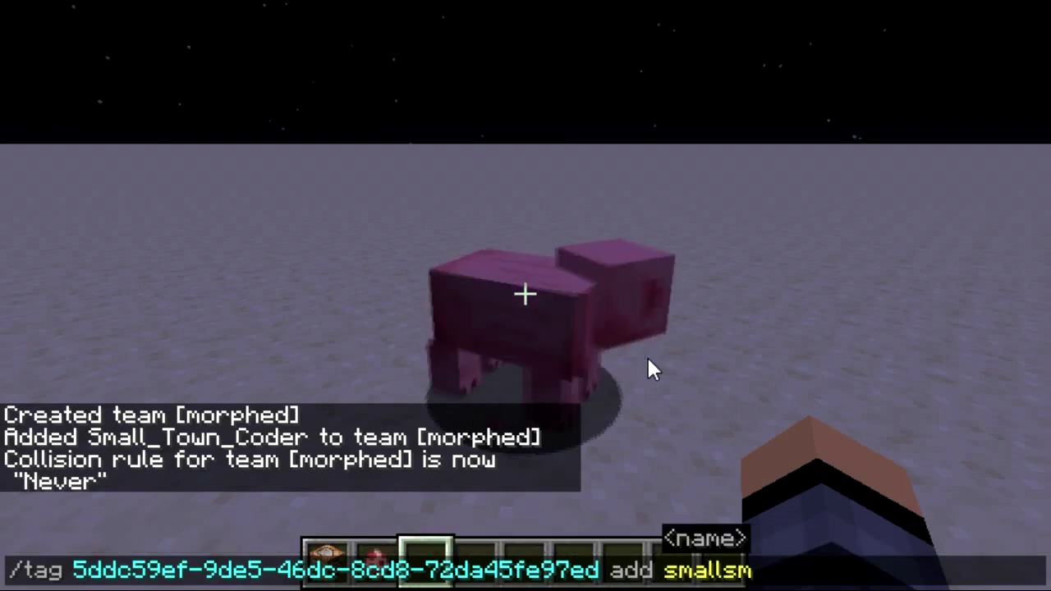
{"action": "key", "text": "Return"}
Step: Place a command block beside the pig and set it to Repeat and Always Active
{"action": "key", "text": "1"}
{"action": "right_click", "coordinate": [526, 294]}
{"action": "right_click", "coordinate": [526, 294]}
{"action": "left_click", "coordinate": [311, 422]}
{"action": "left_click", "coordinate": [312, 424]}
{"action": "left_click", "coordinate": [709, 423]}
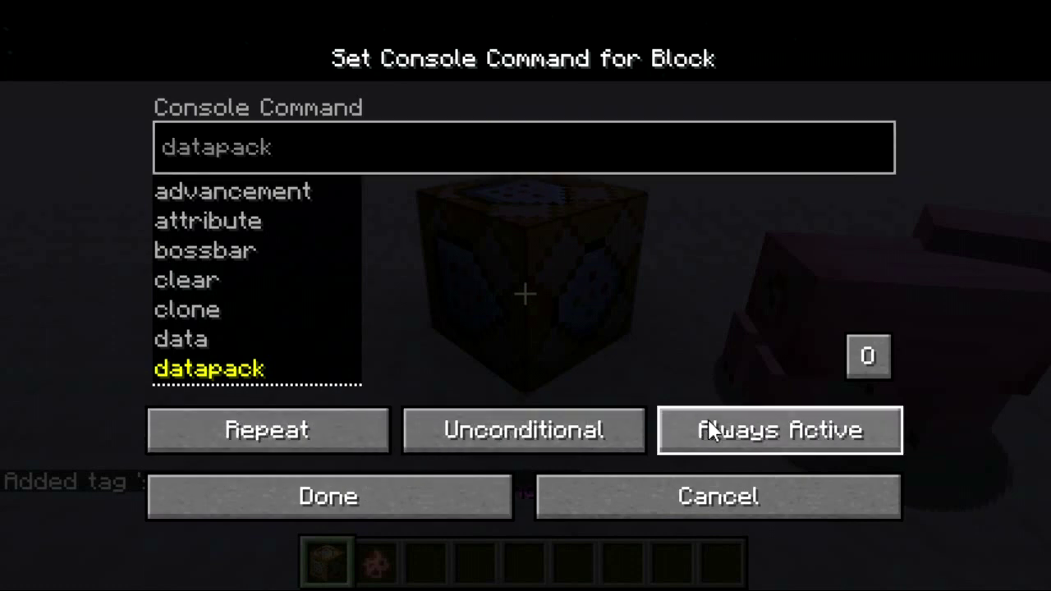
Step: Enter a tp command in the command block that teleports @e[tag=smallsmorp] to the player's username, and save it
{"action": "left_click", "coordinate": [500, 170]}
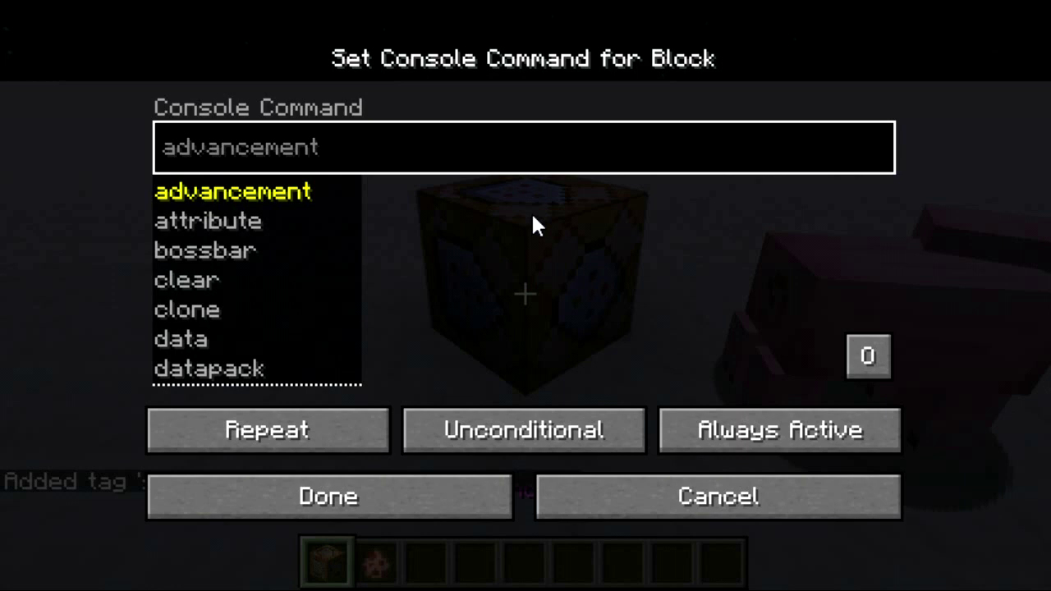
{"action": "type", "text": "tp @e["}
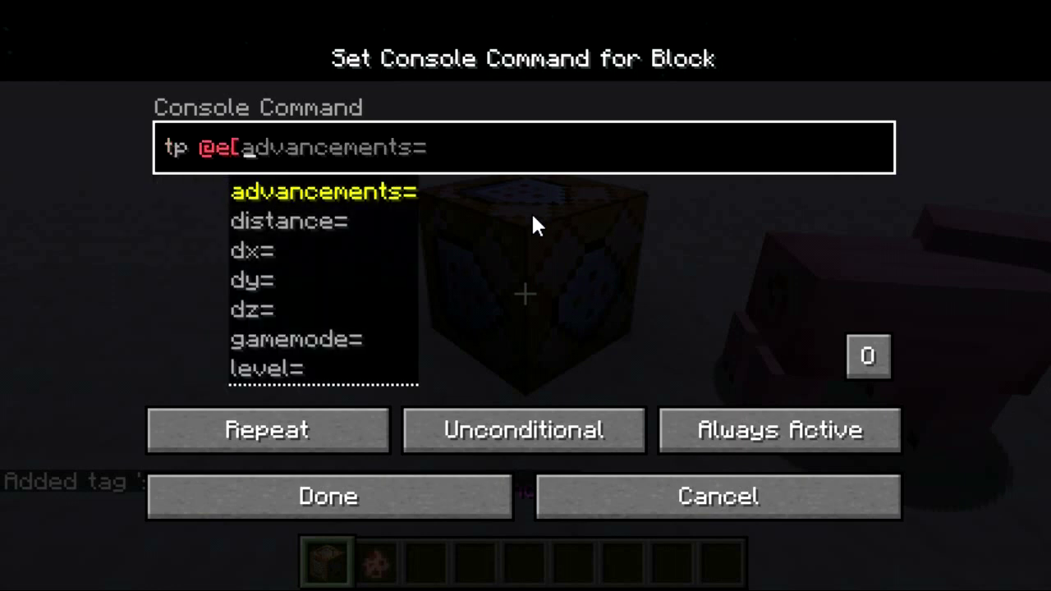
{"action": "type", "text": "t"}
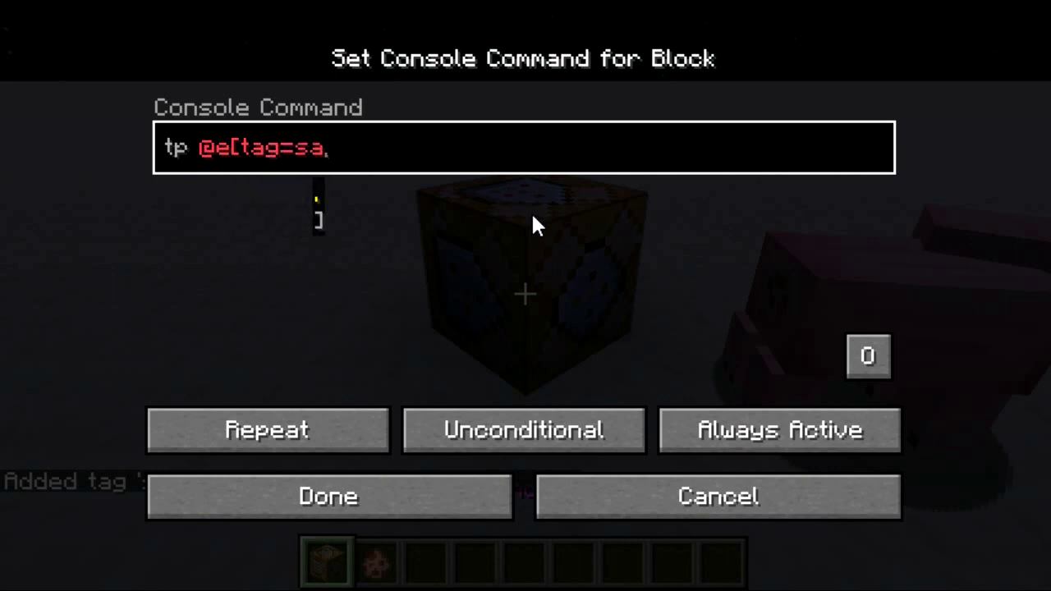
{"action": "type", "text": "ag=smallsmorph"}
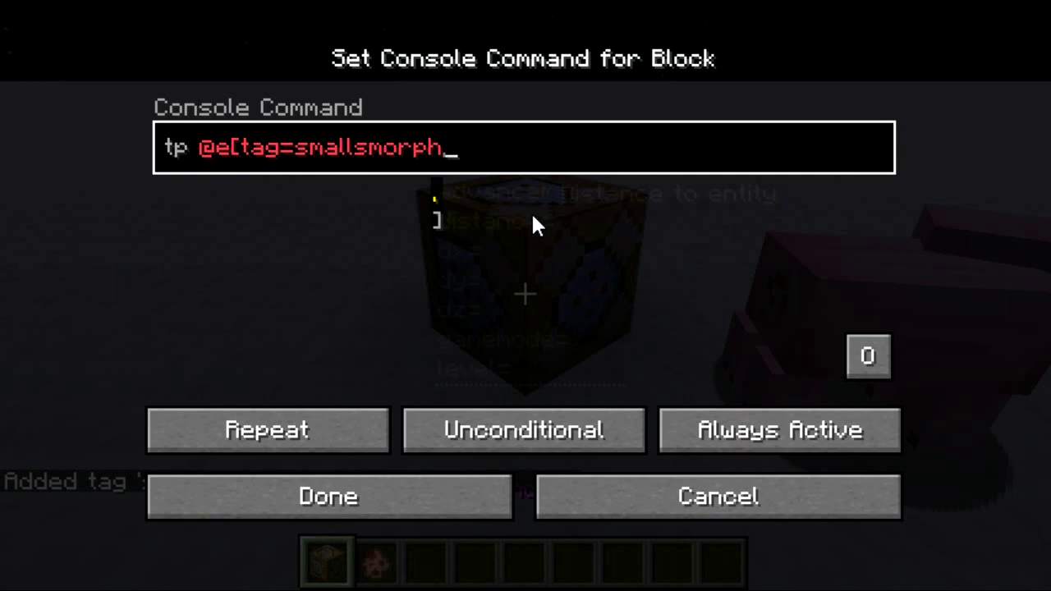
{"action": "type", "text": ","}
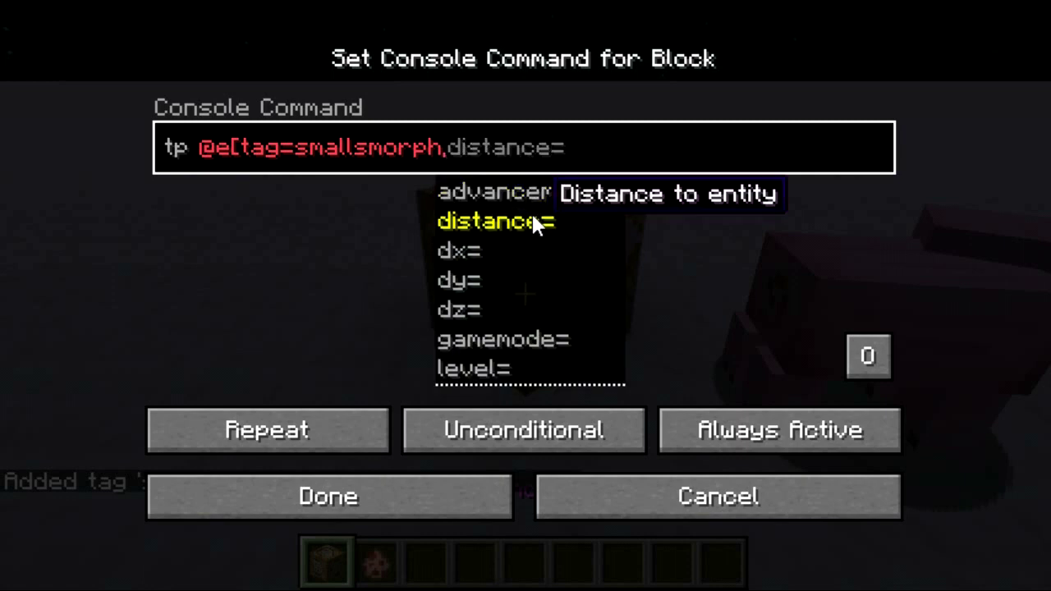
{"action": "type", "text": "t"}
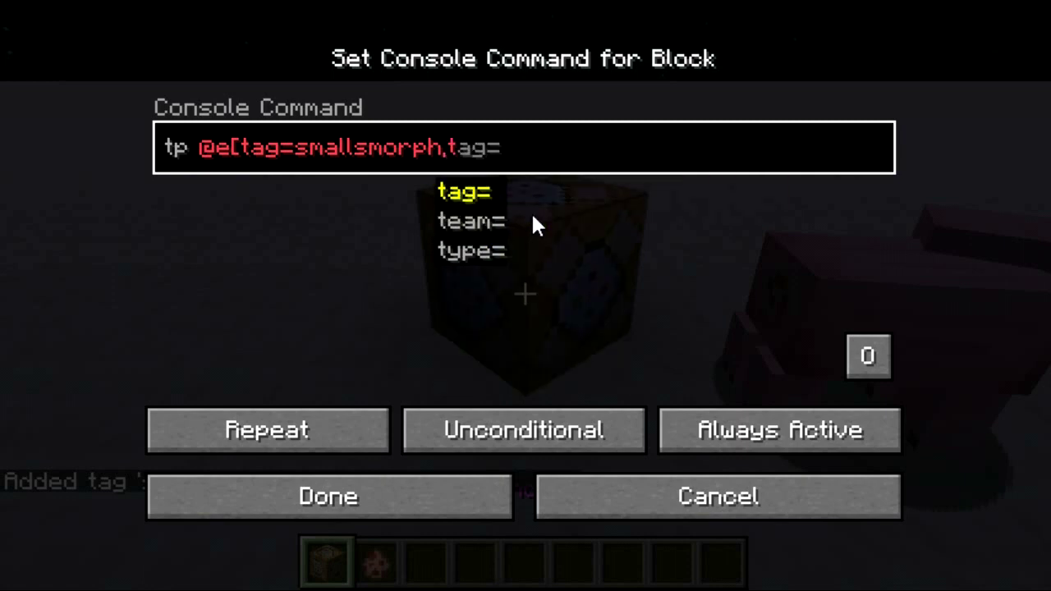
{"action": "key", "text": "BackSpace"}
{"action": "key", "text": "BackSpace"}
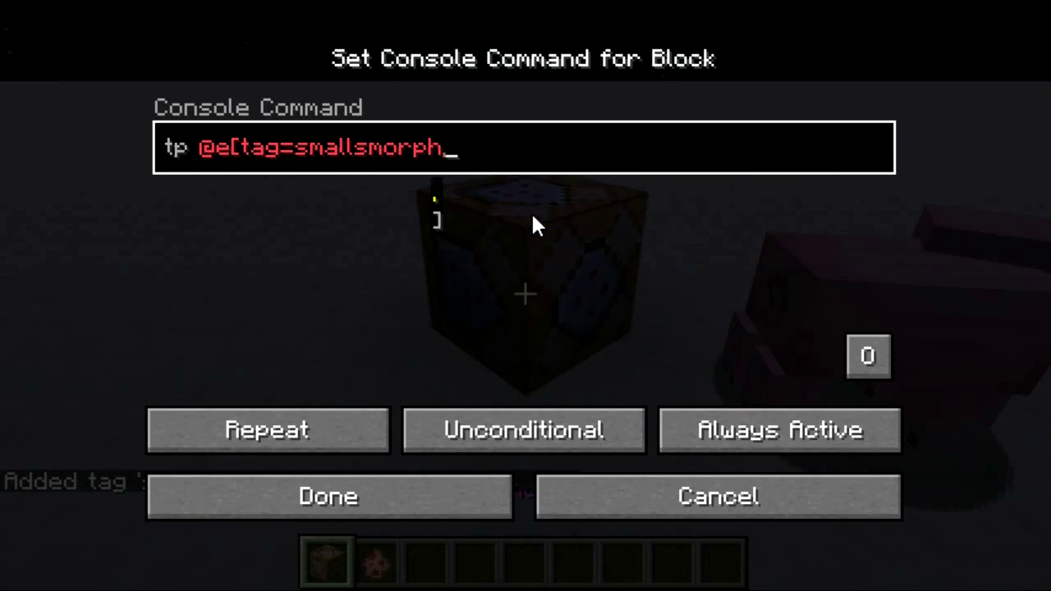
{"action": "key", "text": "BackSpace"}
{"action": "type", "text": "] sma"}
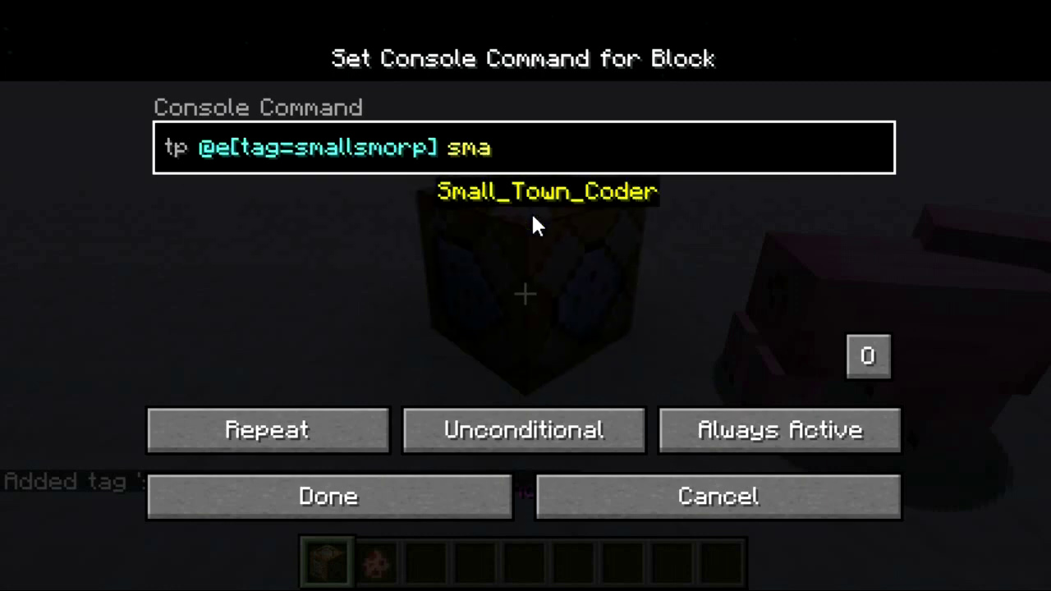
{"action": "key", "text": "Tab"}
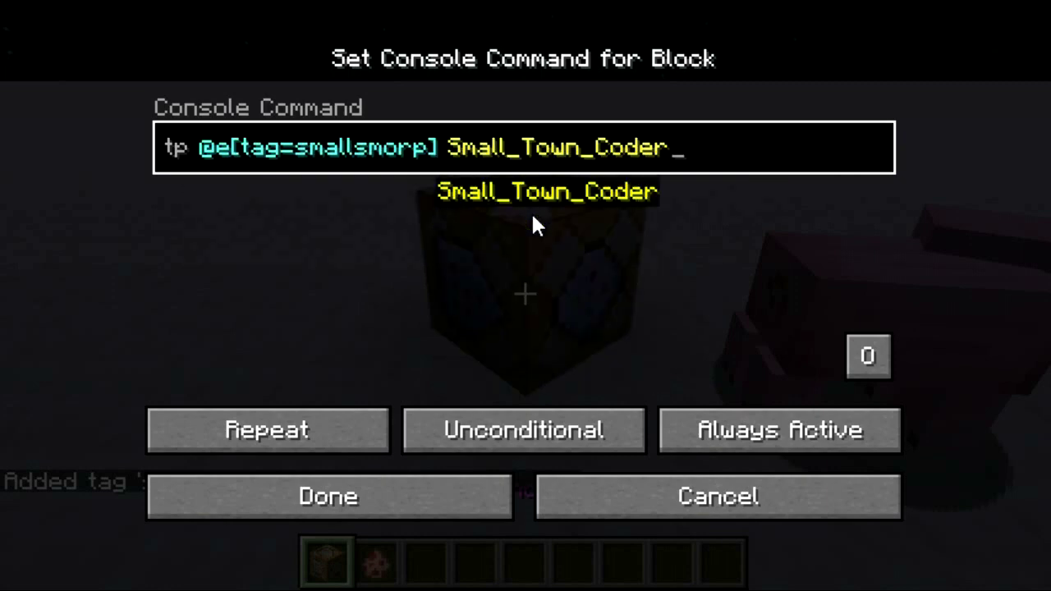
{"action": "left_click", "coordinate": [386, 481]}
Step: Aim at the pig with an empty hand and list its tags with the tag command
{"action": "key", "text": "3"}
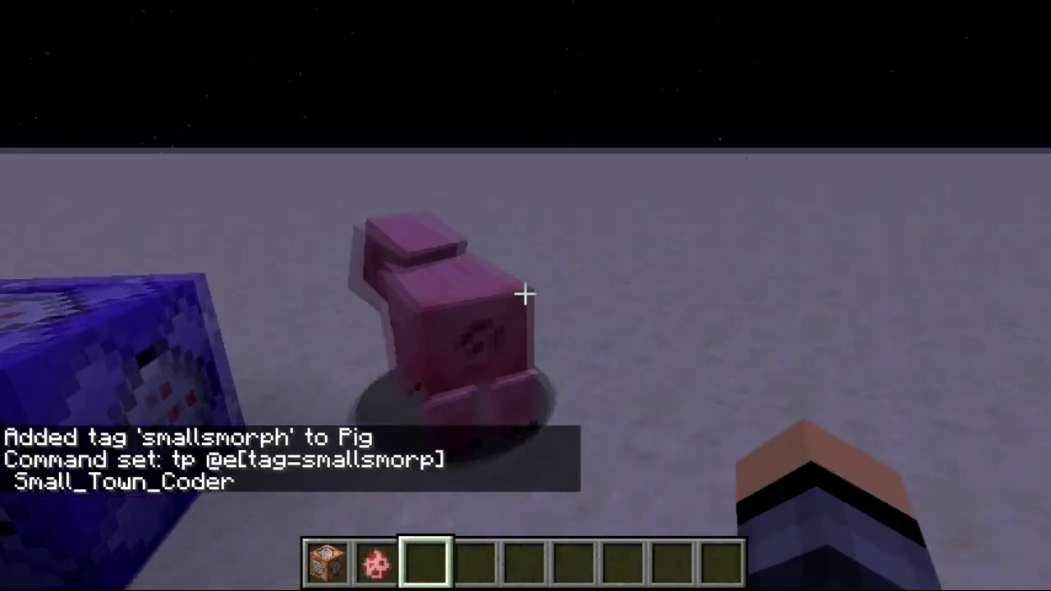
{"action": "key", "text": "a"}
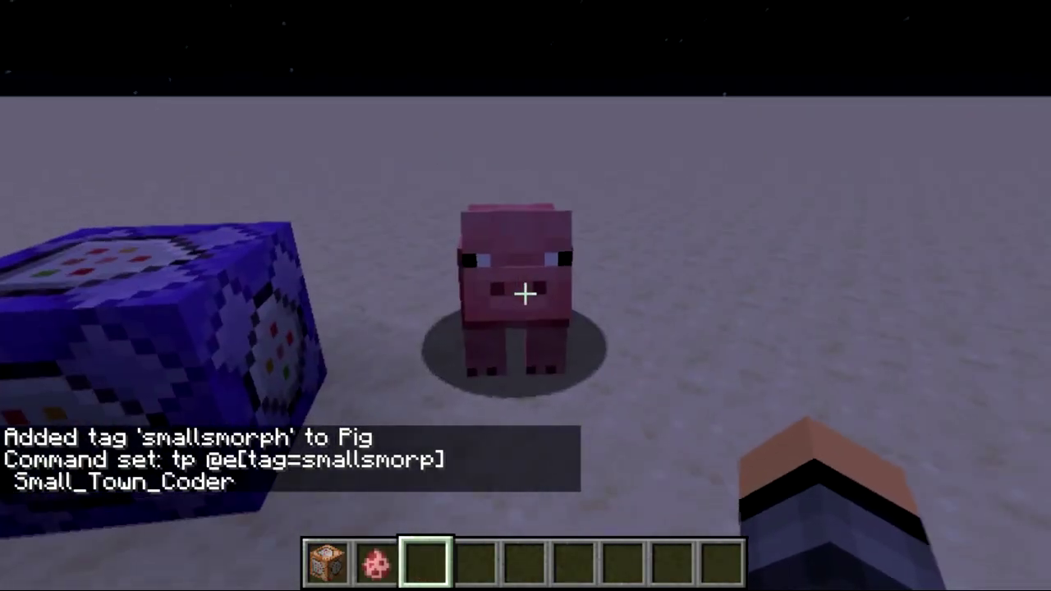
{"action": "type", "text": "t"}
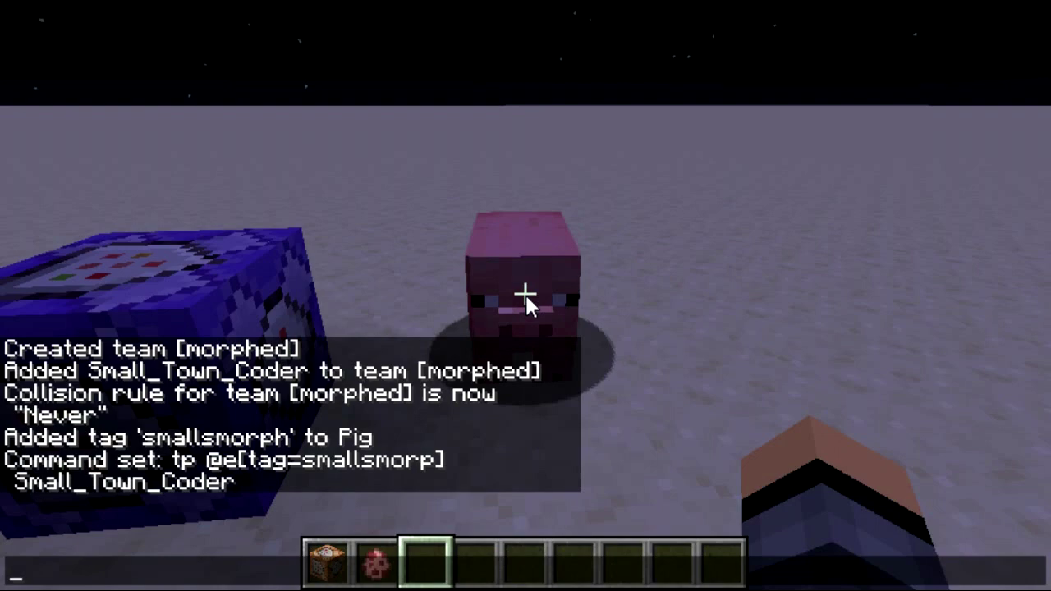
{"action": "type", "text": "/tag"}
{"action": "key", "text": "Tab"}
{"action": "type", "text": "list"}
{"action": "key", "text": "Return"}
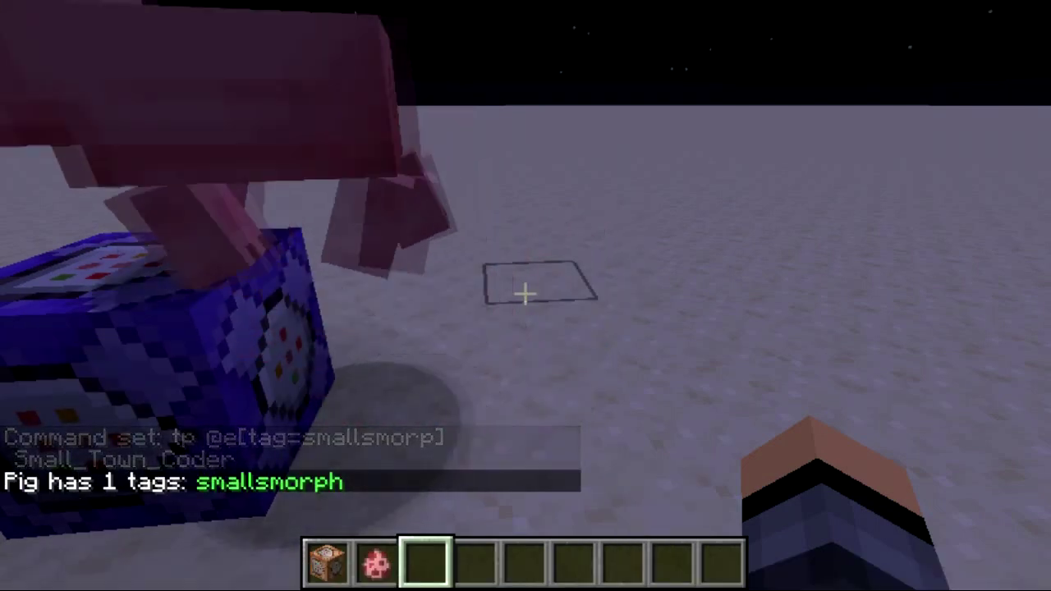
Step: Correct the tag in the command block's tp command to smallsmorph and save it
{"action": "key", "text": "t"}
{"action": "key", "text": "Escape"}
{"action": "right_click", "coordinate": [525, 296]}
{"action": "key", "text": "BackSpace"}
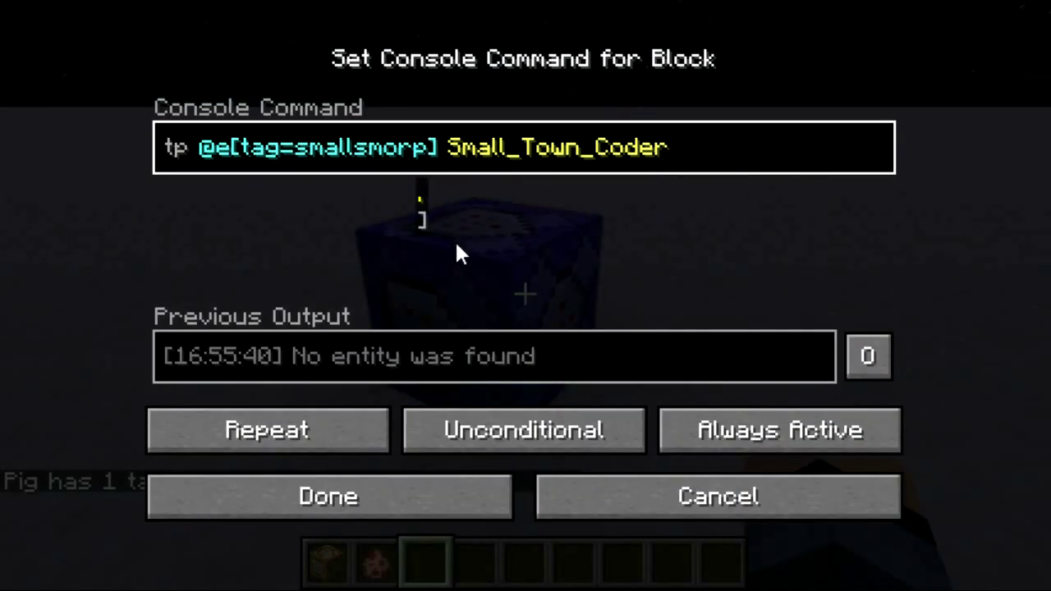
{"action": "type", "text": "h"}
{"action": "left_click", "coordinate": [426, 513]}
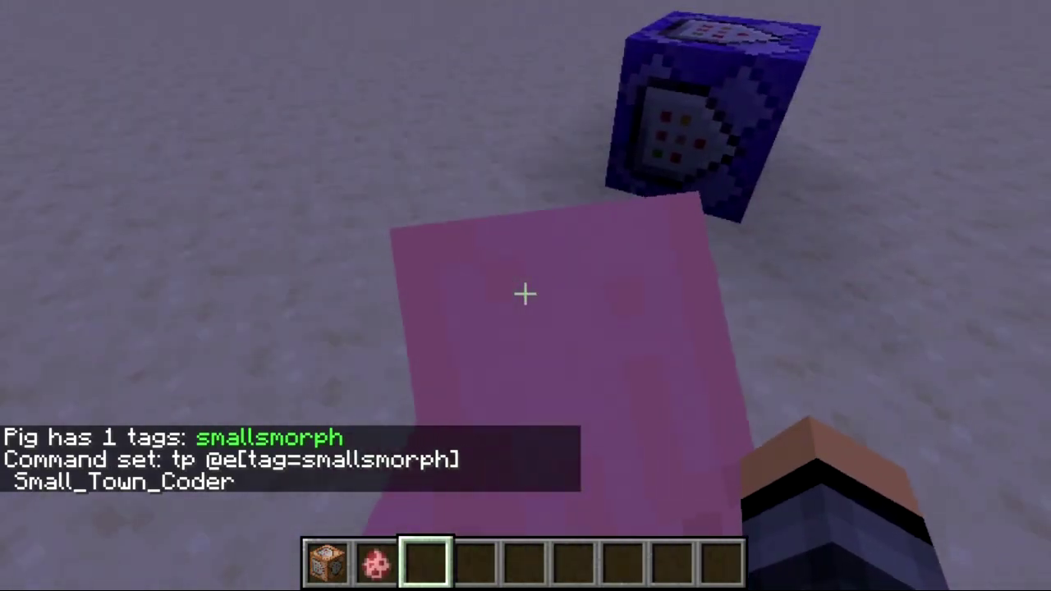
Step: Pick a copy of the repeating command block, place it directly beside the first one and open its command settings
{"action": "key", "text": "space"}
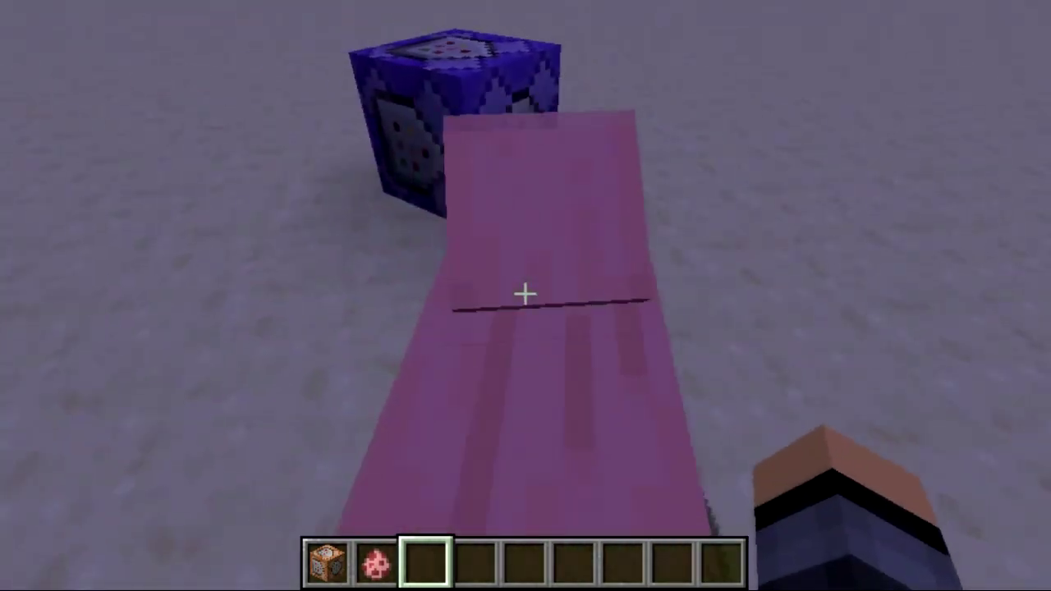
{"action": "middle_click", "coordinate": [525, 294]}
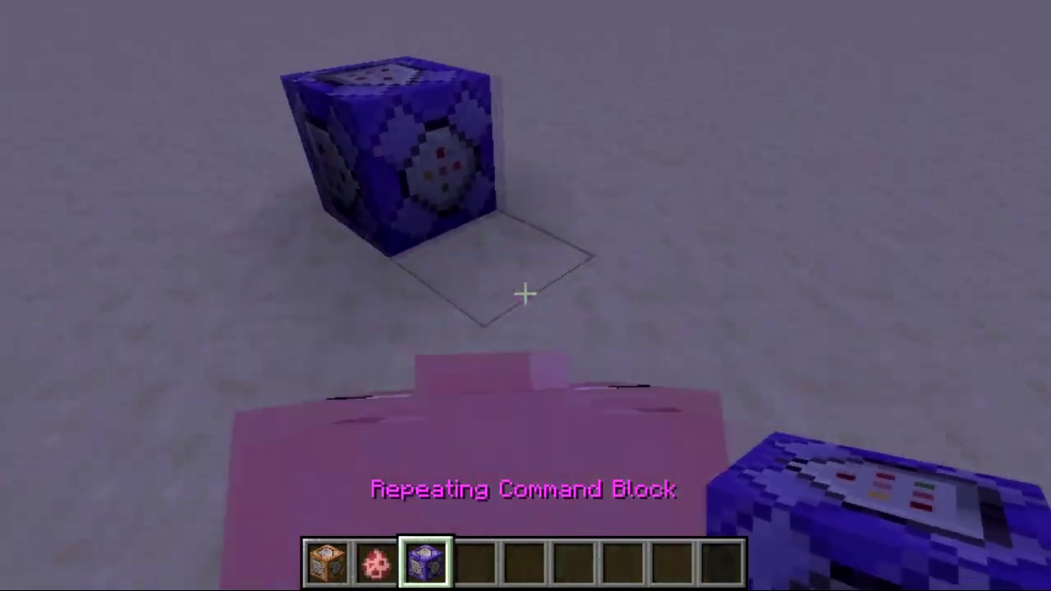
{"action": "right_click", "coordinate": [526, 293]}
{"action": "right_click", "coordinate": [526, 293]}
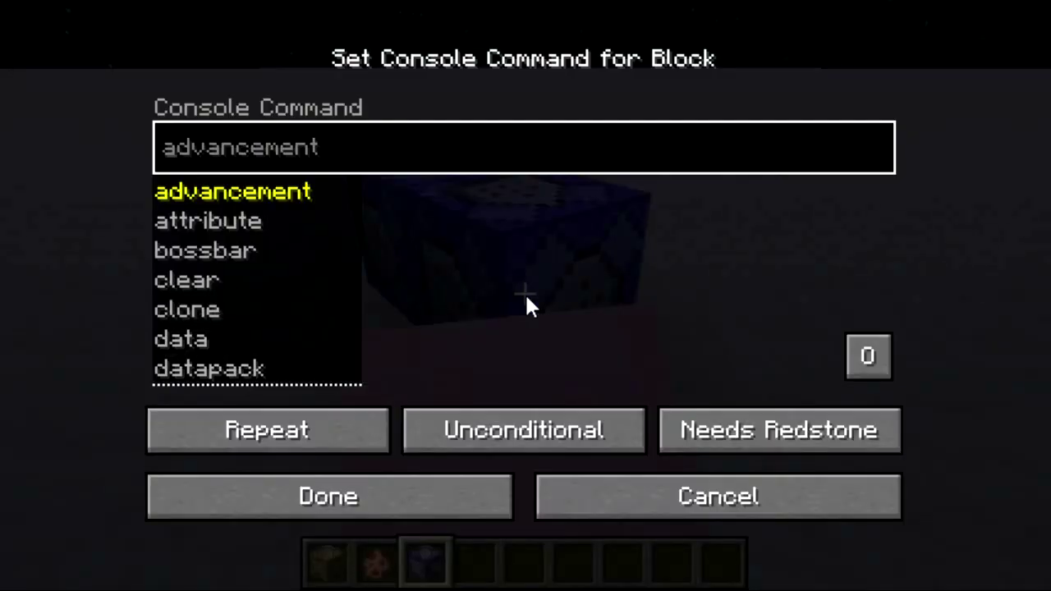
{"action": "type", "text": "team"}
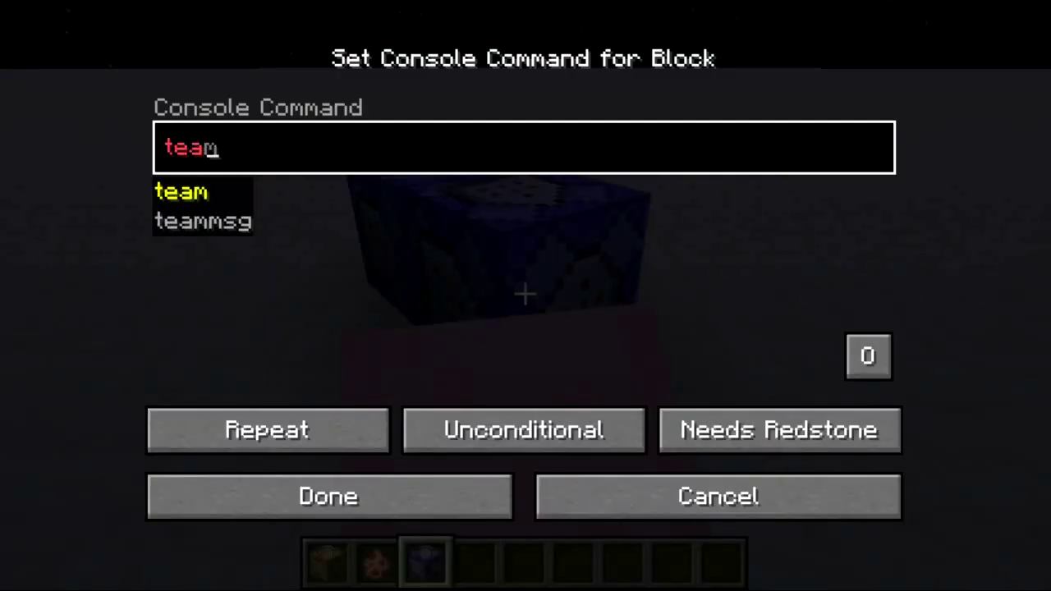
{"action": "key", "text": "BackSpace"}
{"action": "key", "text": "BackSpace"}
{"action": "key", "text": "BackSpace"}
{"action": "key", "text": "BackSpace"}
Step: Begin the second block's command with the condition execute if entity @e[tag=smallsmorph] run
{"action": "type", "text": "execute "}
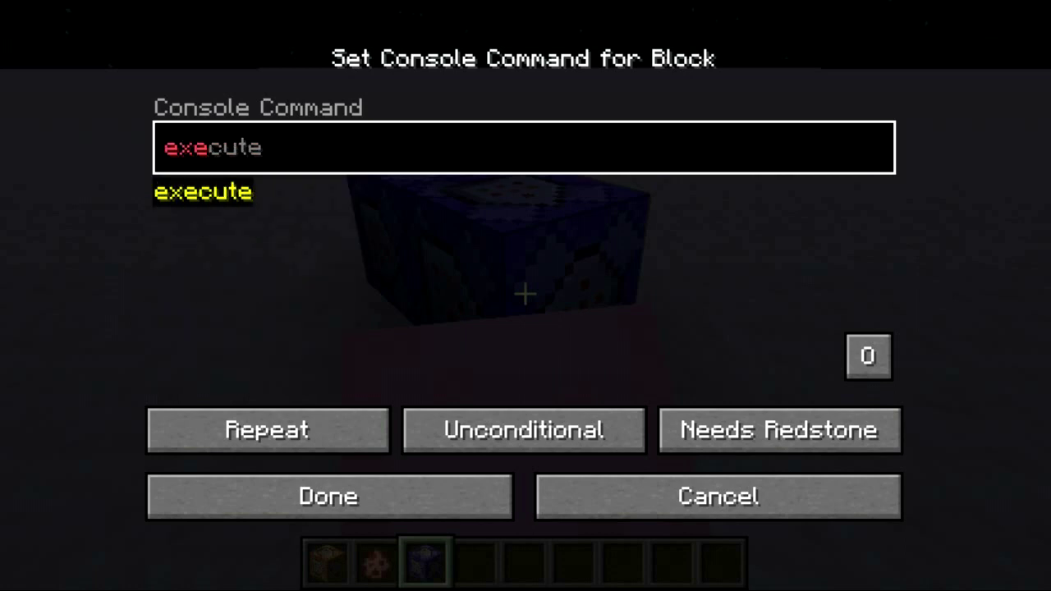
{"action": "type", "text": "if entity "}
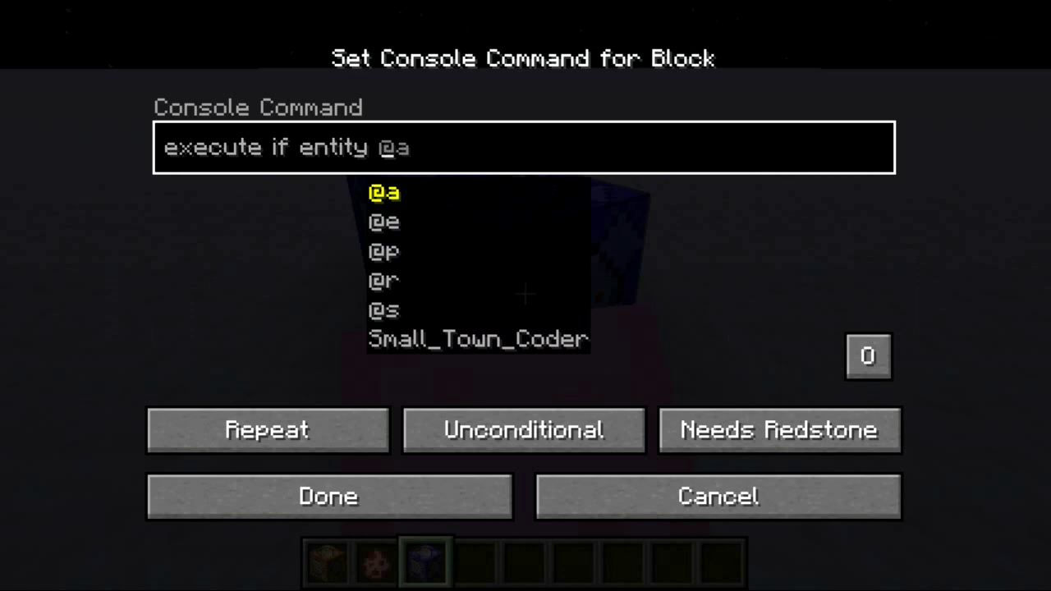
{"action": "type", "text": "@e[tag=smallsmorph"}
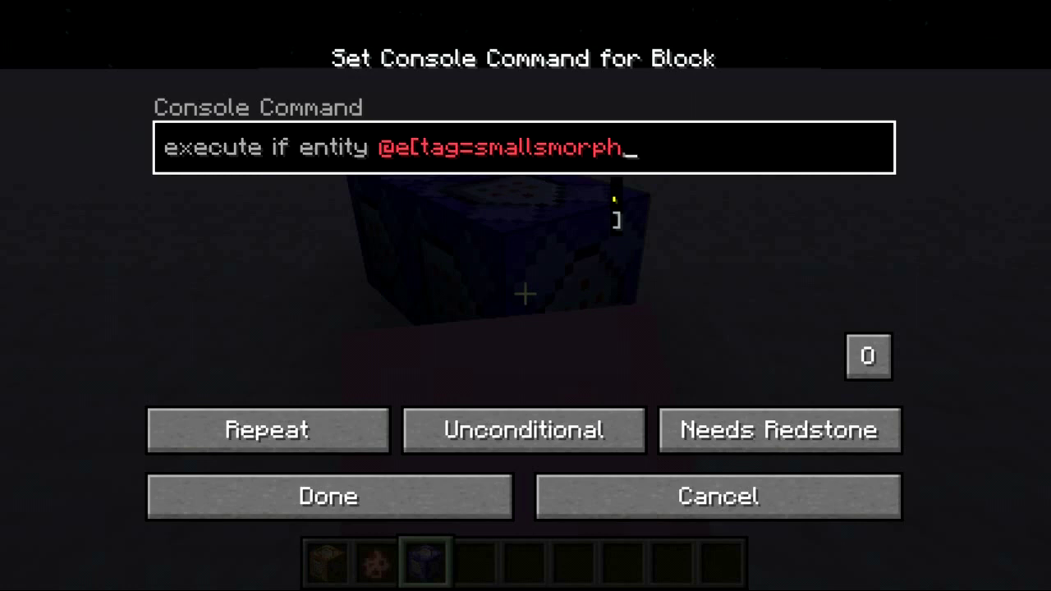
{"action": "type", "text": "]"}
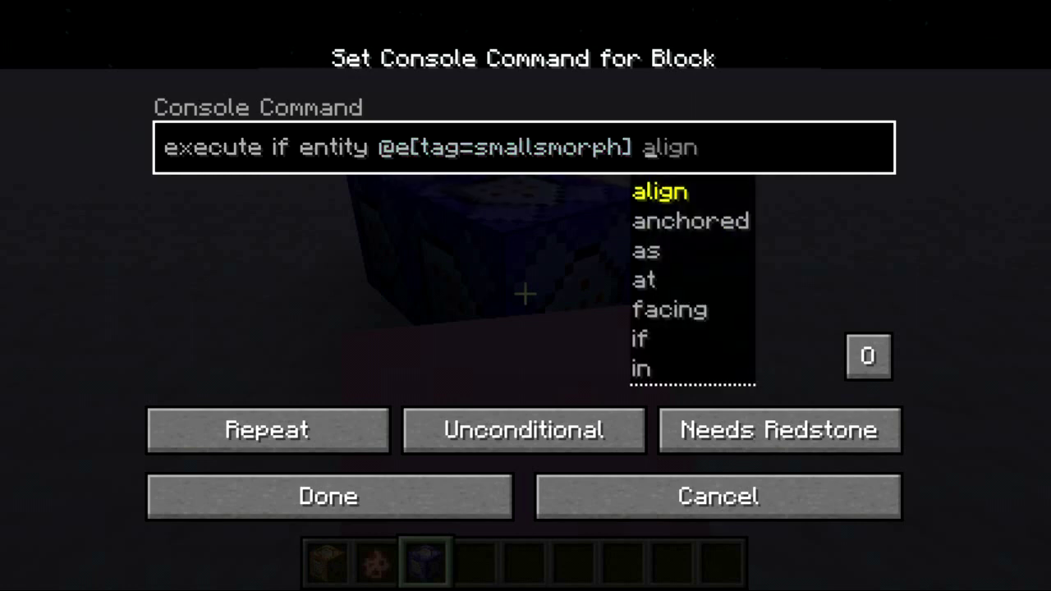
{"action": "type", "text": " run "}
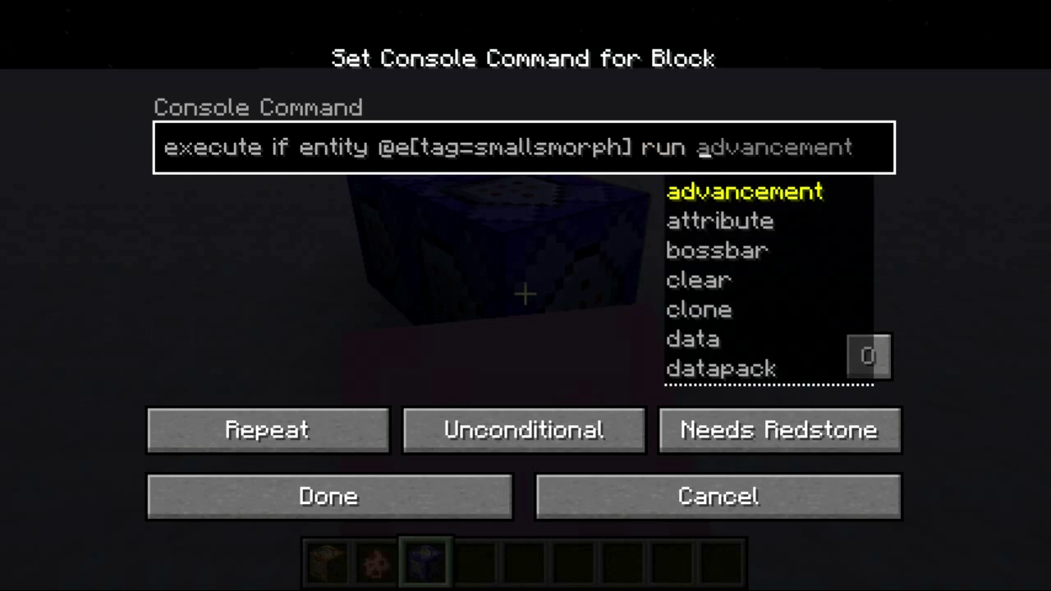
Step: Complete the command with effect give for the player's username, minecraft:invisibility 1 0 true, and save it
{"action": "type", "text": "effect "}
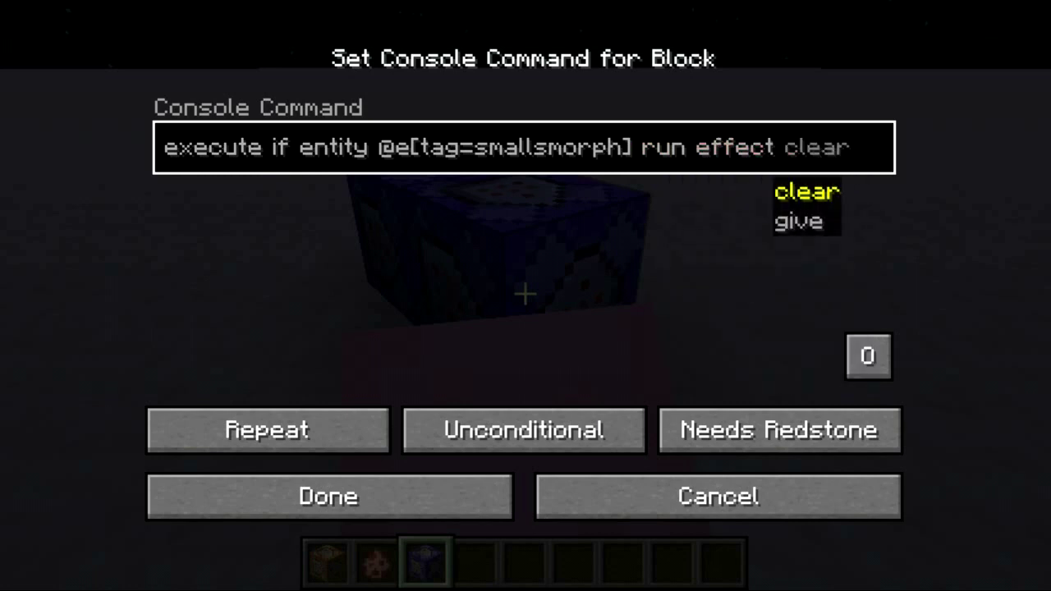
{"action": "type", "text": "give sma"}
{"action": "key", "text": "Tab"}
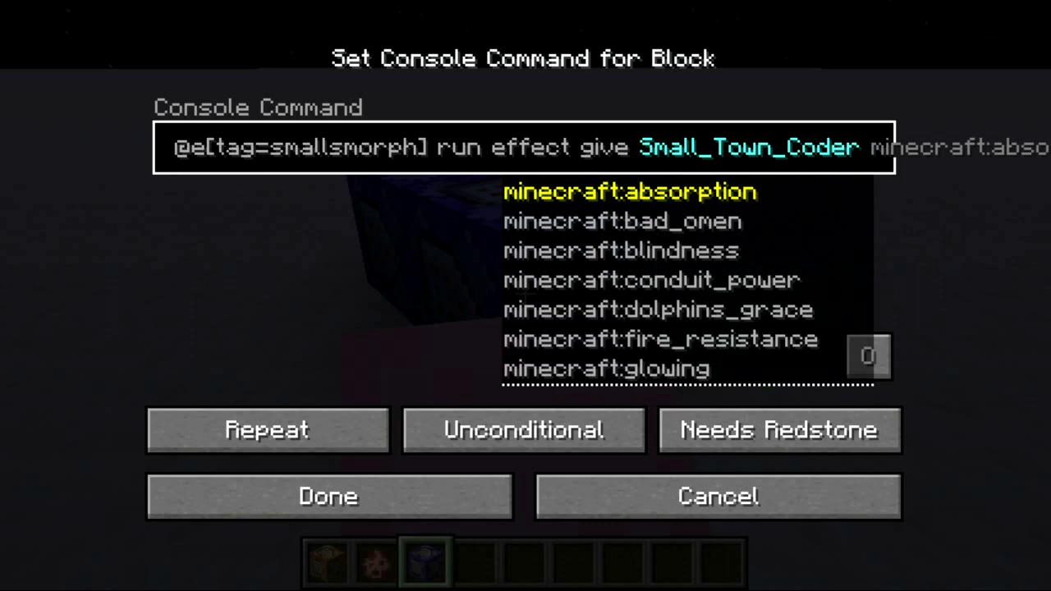
{"action": "type", "text": "inv"}
{"action": "key", "text": "Tab"}
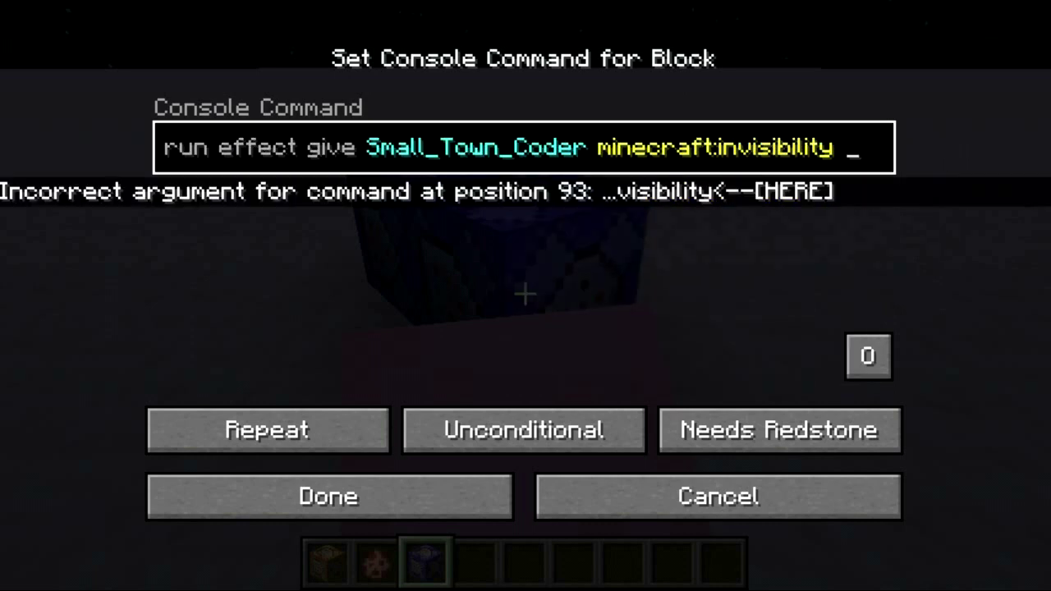
{"action": "type", "text": "1 "}
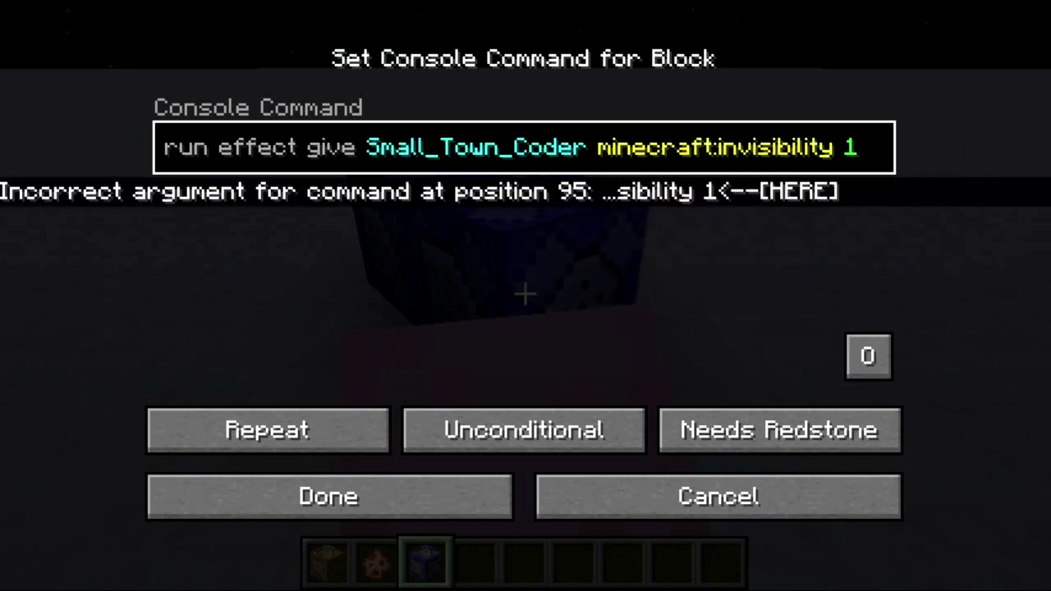
{"action": "type", "text": " 0 "}
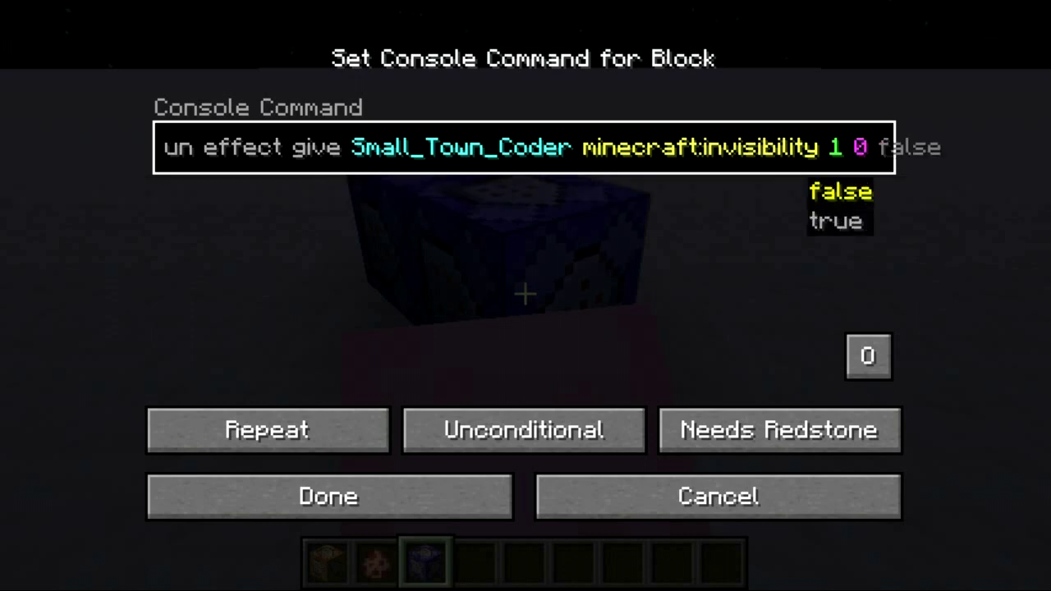
{"action": "type", "text": "true"}
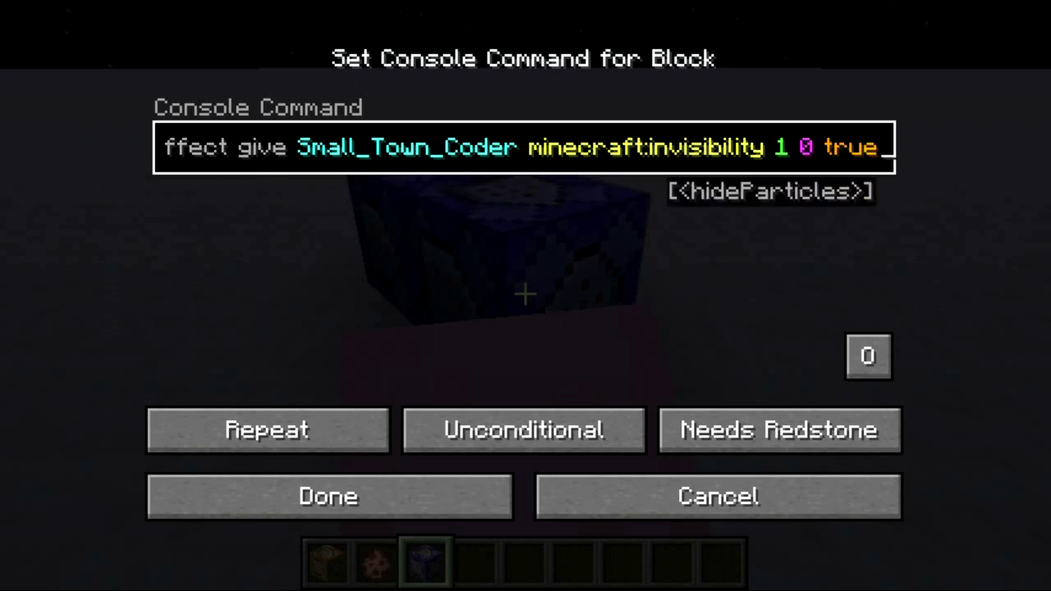
{"action": "left_click", "coordinate": [228, 504]}
Step: Set the invisibility command block to Always Active, save it and check the morph in third-person view
{"action": "scroll", "coordinate": [526, 295], "scroll_direction": "down", "scroll_amount": 1}
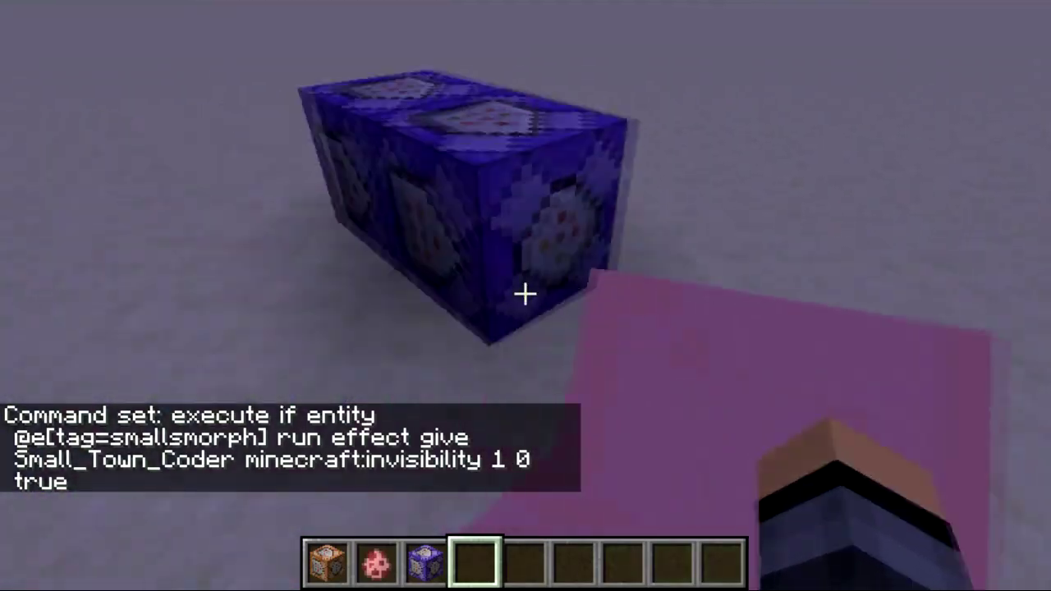
{"action": "right_click", "coordinate": [526, 293]}
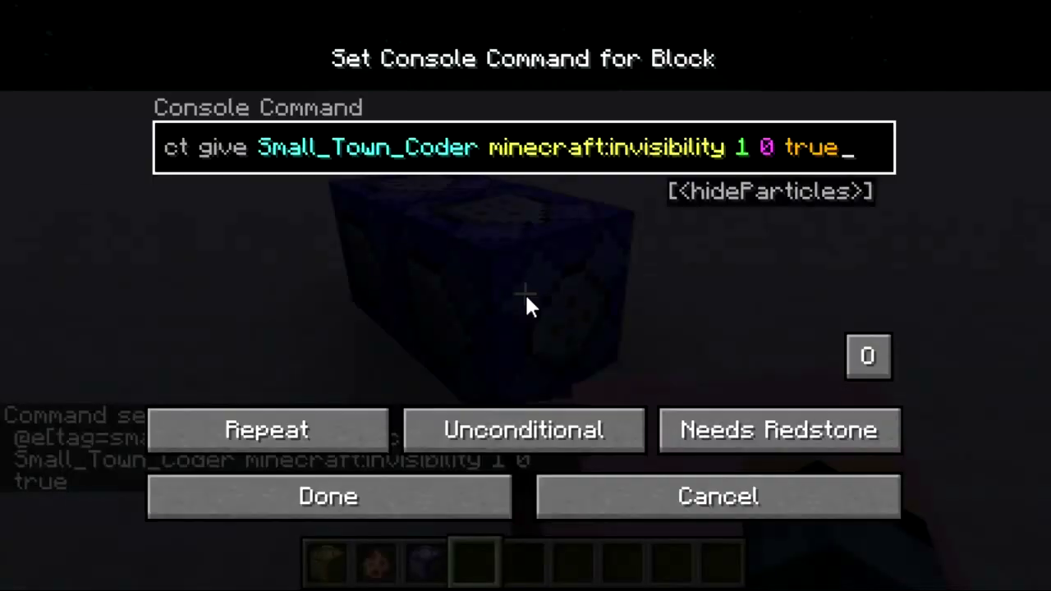
{"action": "left_click", "coordinate": [763, 447]}
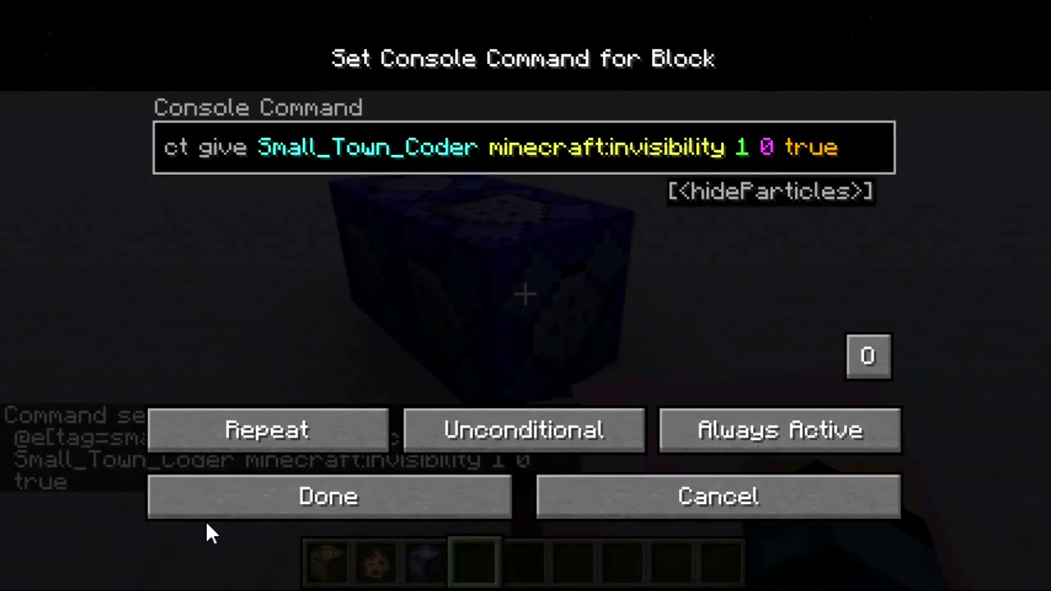
{"action": "left_click", "coordinate": [222, 511]}
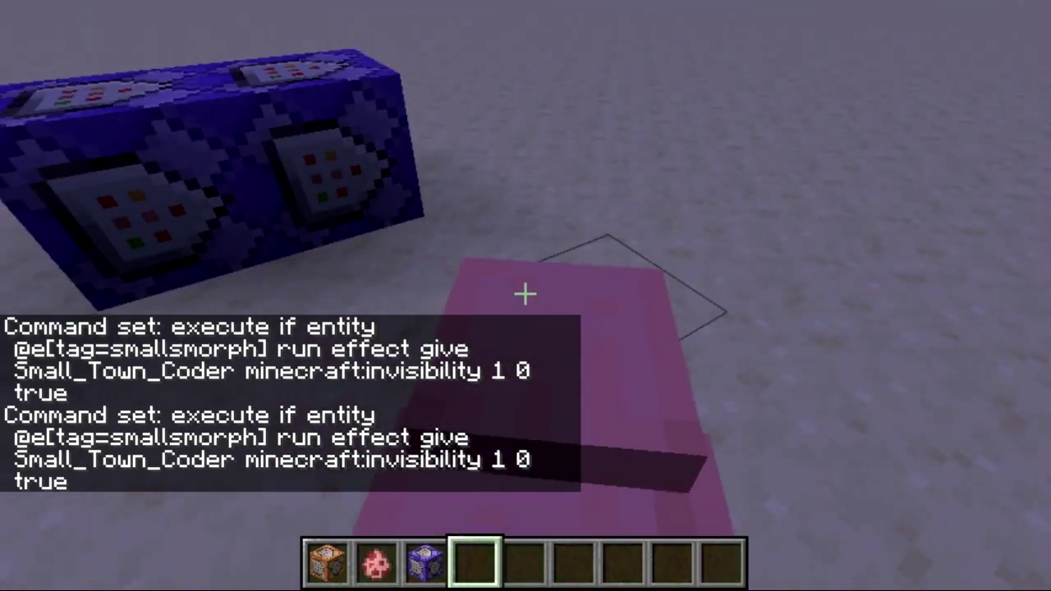
{"action": "key", "text": "F5"}
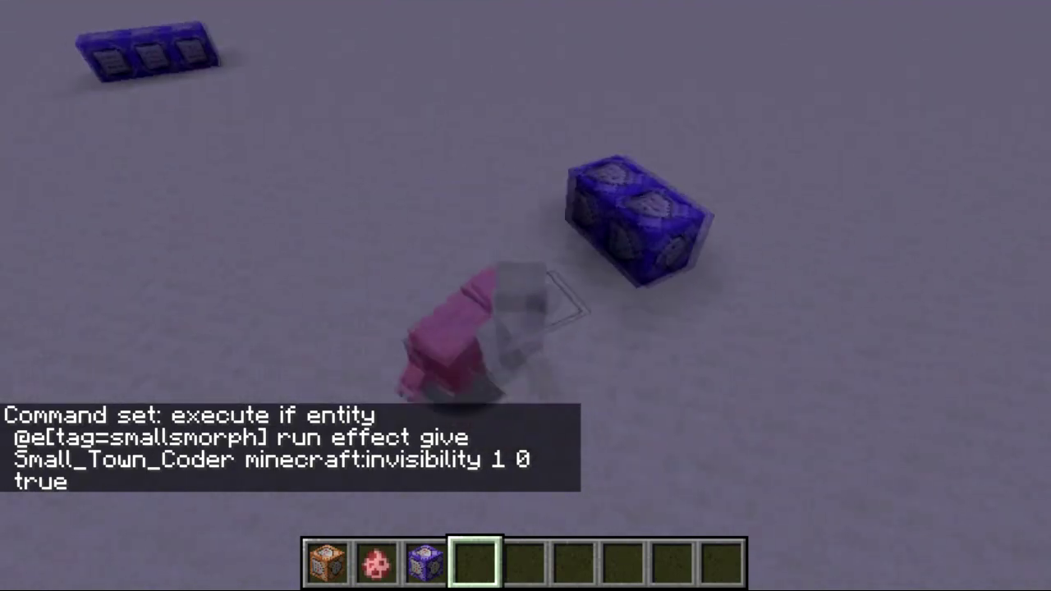
Step: Search the creative inventory for sword, take a netherite sword and kill the morph pig with it
{"action": "key", "text": "s"}
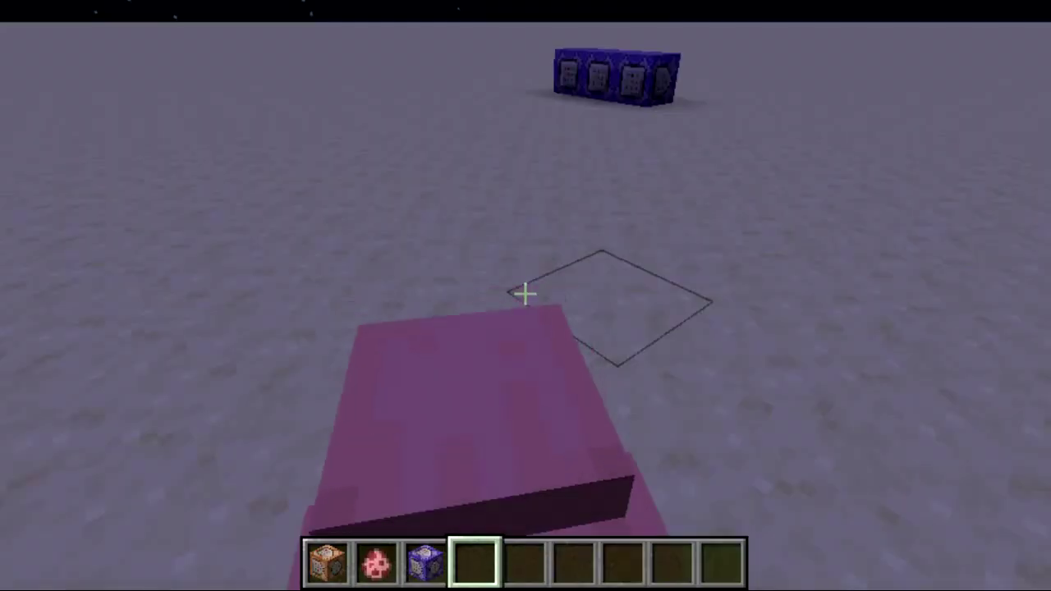
{"action": "key", "text": "e"}
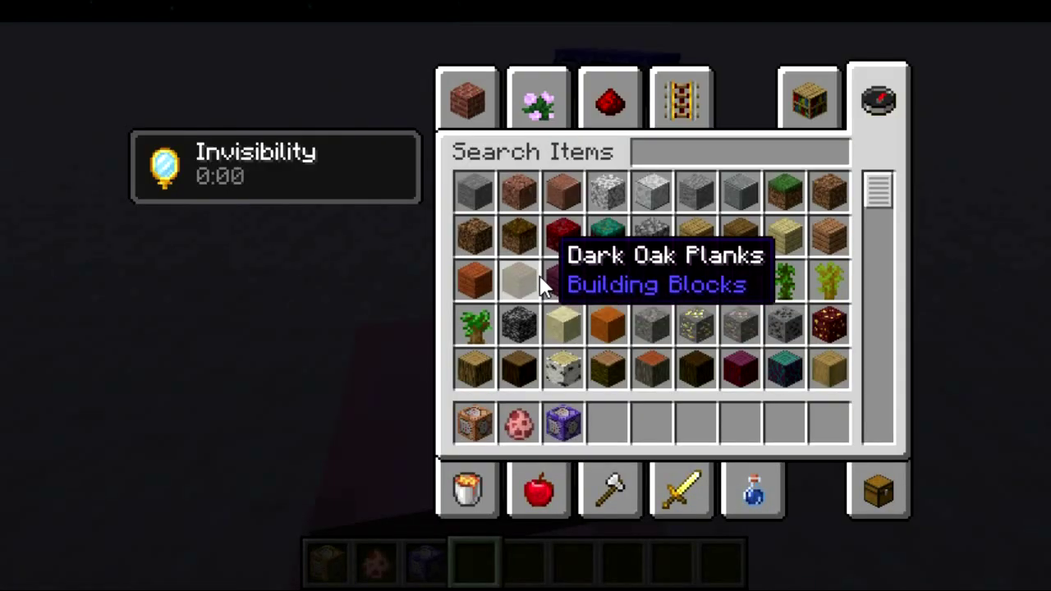
{"action": "type", "text": "sword"}
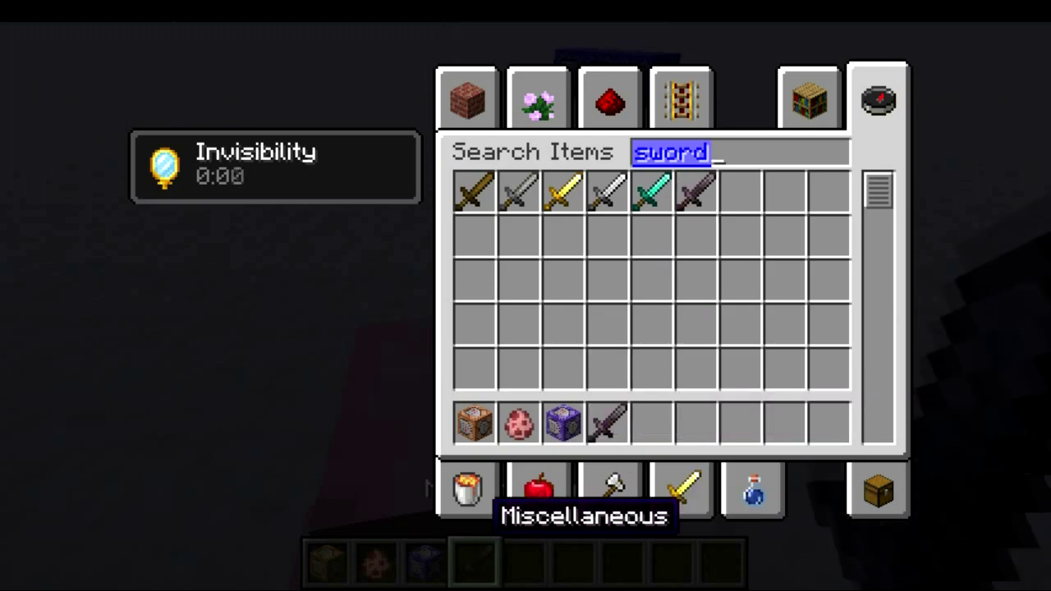
{"action": "key", "text": "Escape"}
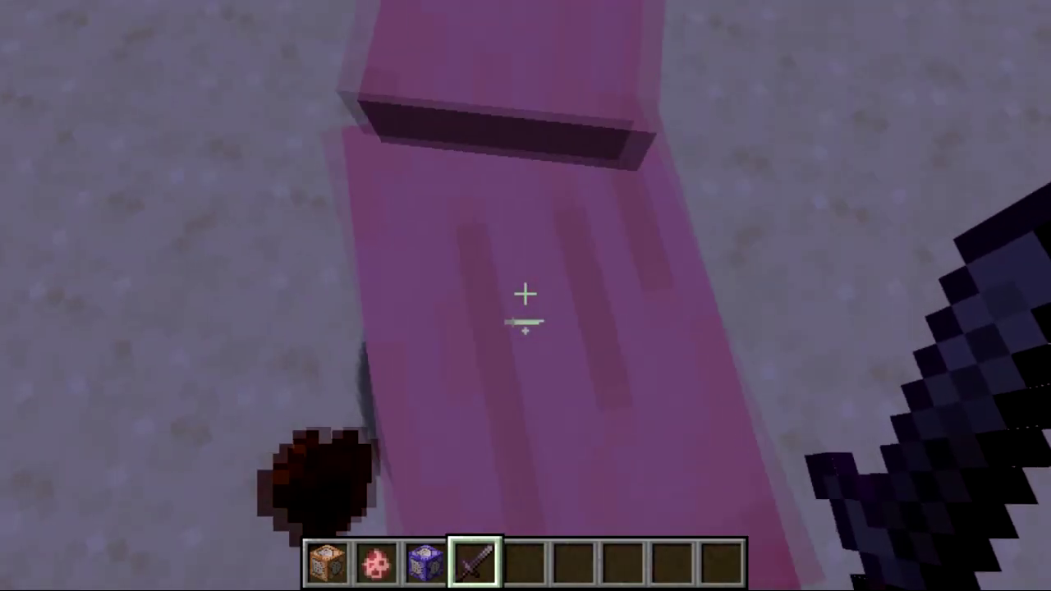
{"action": "left_click", "coordinate": [526, 294]}
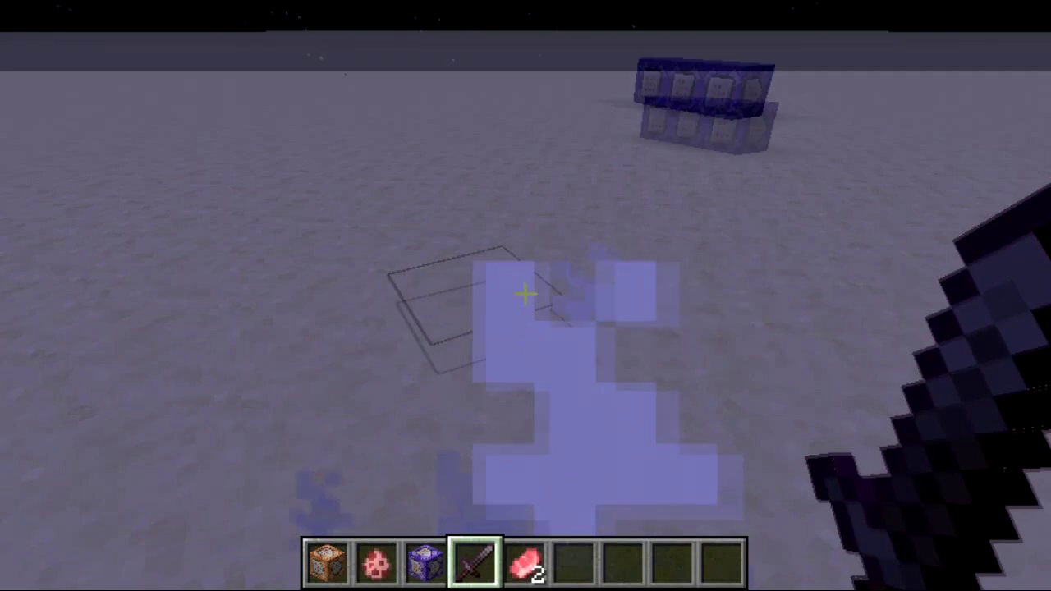
{"action": "scroll", "coordinate": [525, 294], "scroll_direction": "down", "scroll_amount": 1}
{"action": "scroll", "coordinate": [526, 294], "scroll_direction": "down", "scroll_amount": 1}
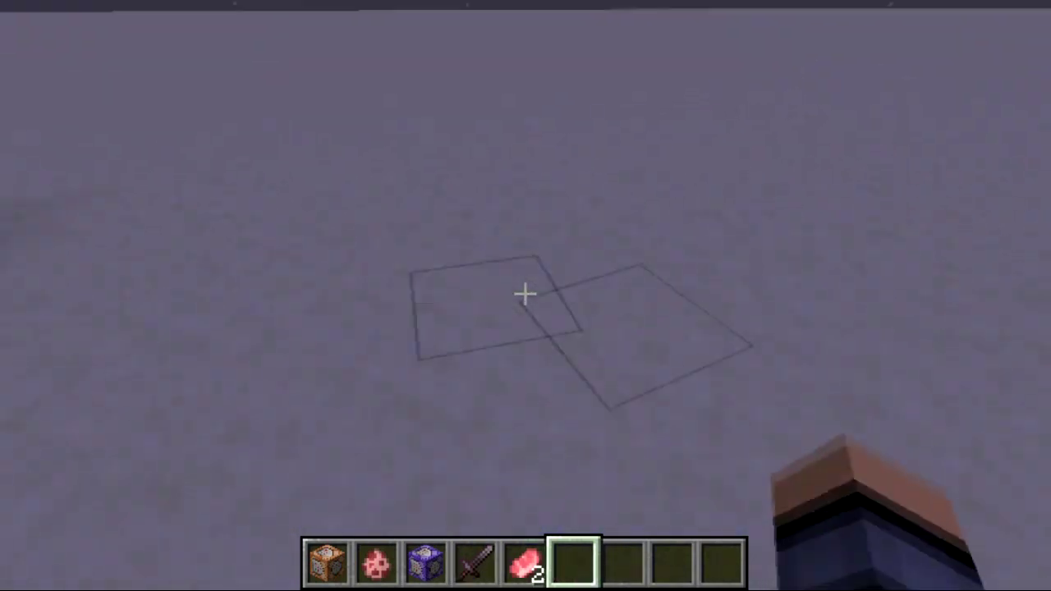
Step: Spawn a new pig on the ground with the Pig Spawn Egg and switch to an empty hand
{"action": "key", "text": "2"}
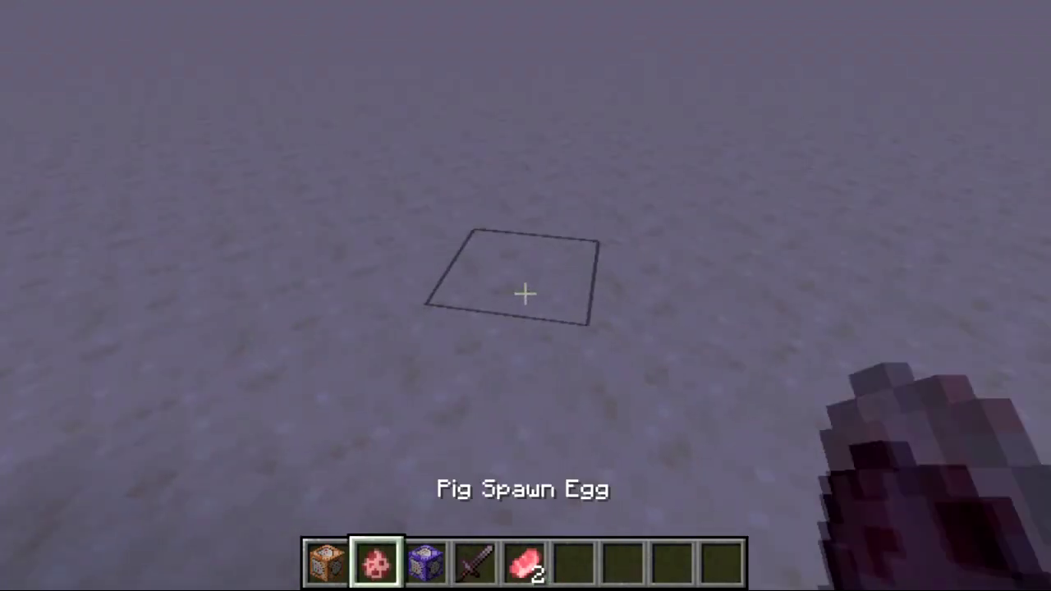
{"action": "right_click", "coordinate": [525, 294]}
{"action": "type", "text": "6"}
Step: Add the tag smallsmorph to the new pig with the /tag command and move around to test the morph
{"action": "type", "text": "t/tag a"}
{"action": "type", "text": "/tag"}
{"action": "key", "text": "Tab"}
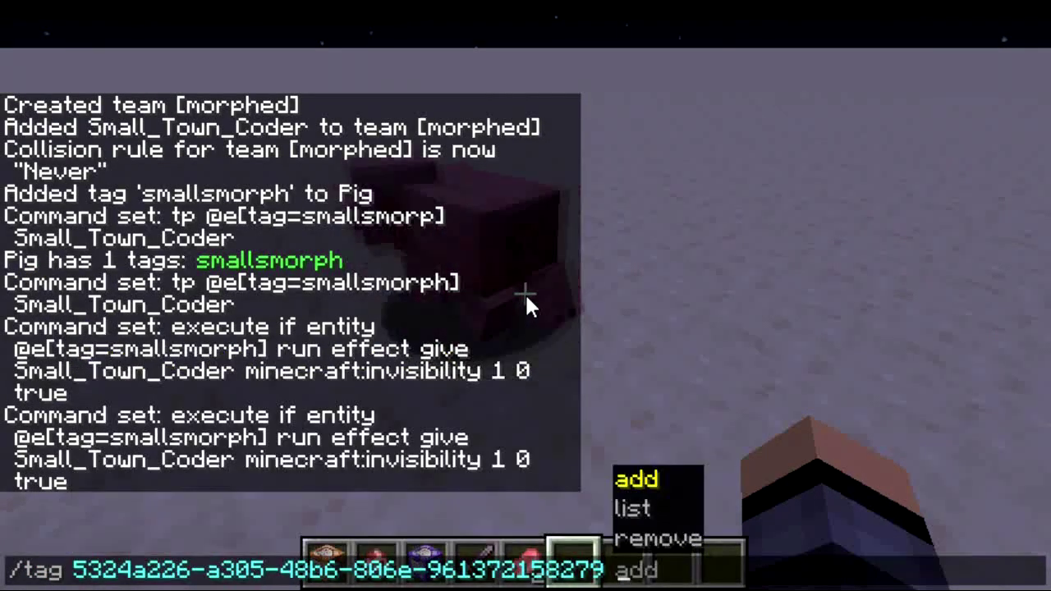
{"action": "type", "text": "add "}
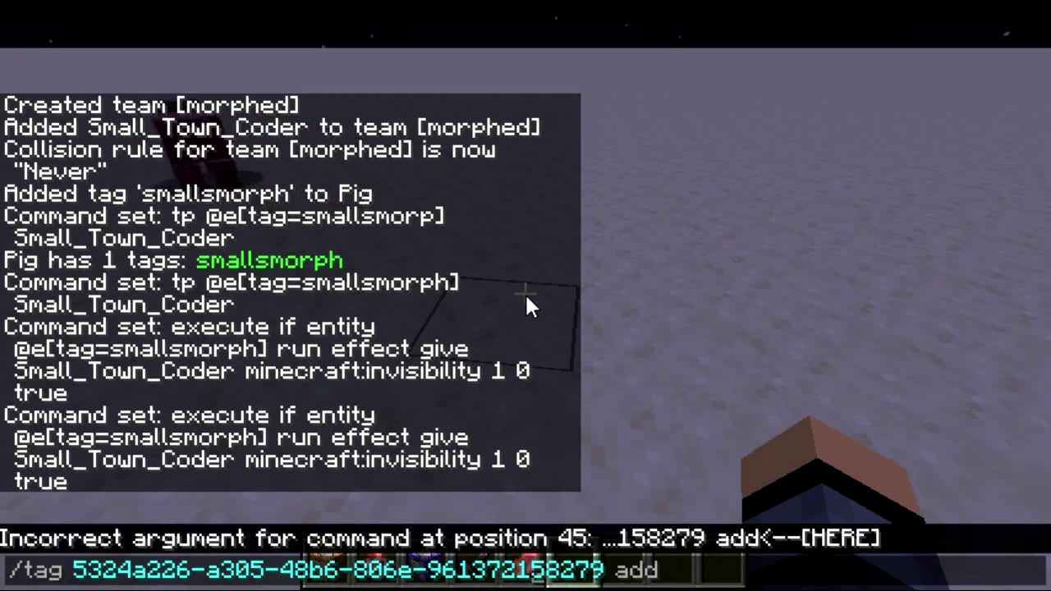
{"action": "type", "text": "smallsmorph"}
{"action": "key", "text": "Return"}
{"action": "key", "text": "space"}
{"action": "key", "text": "w"}
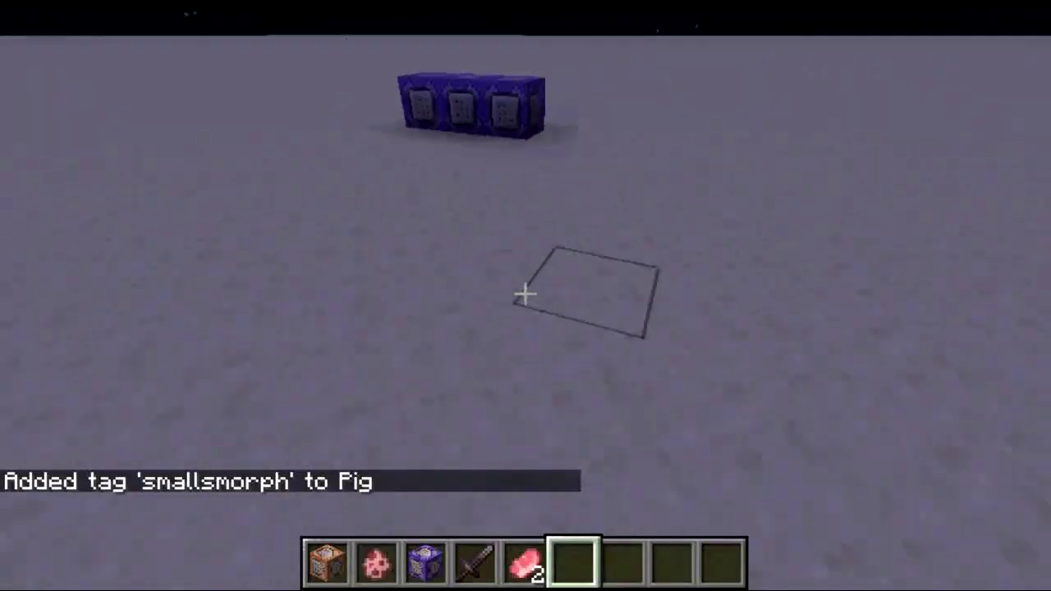